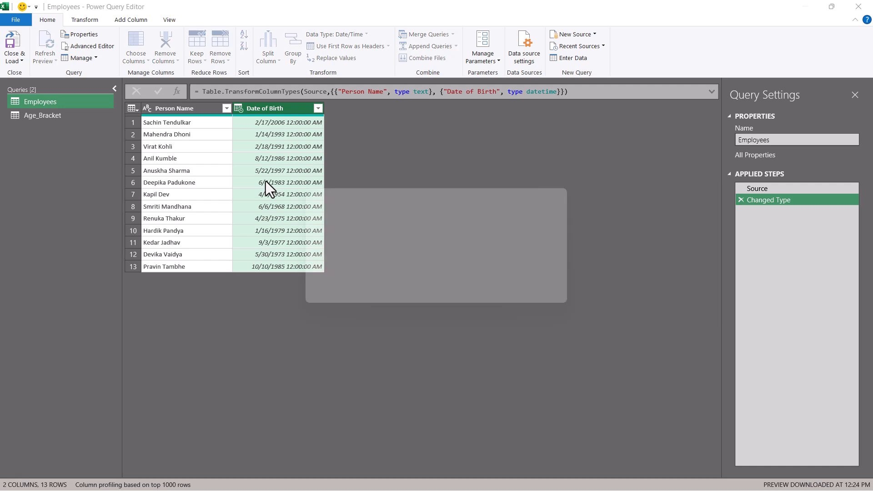
# Step: Replace the Date of Birth column's current type conversion with Date and add an Age column calculated from it
pyautogui.click(427, 281)
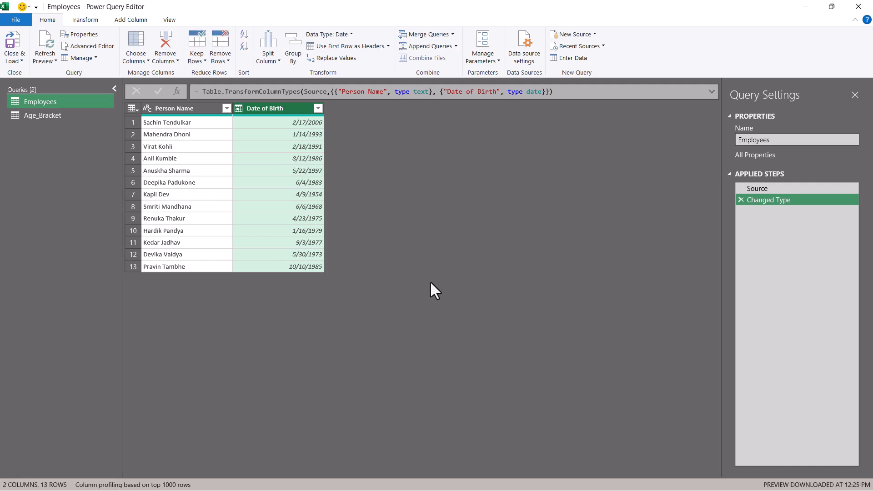
pyautogui.click(140, 20)
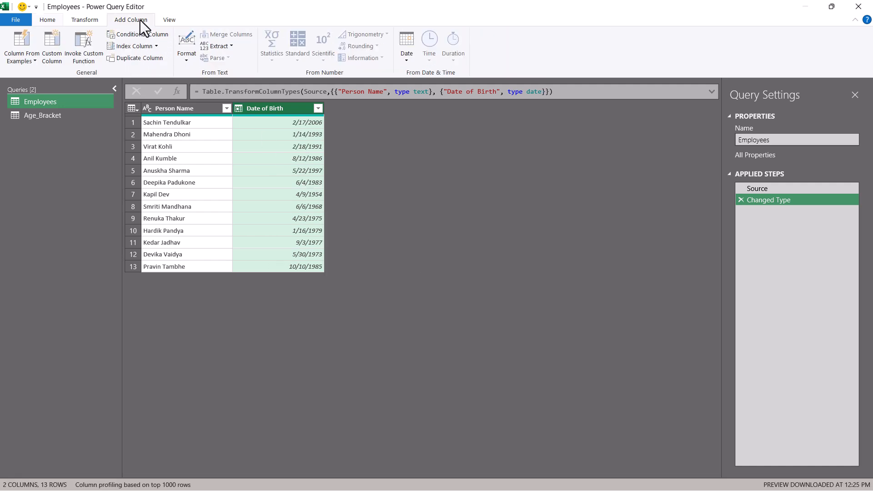
pyautogui.click(406, 50)
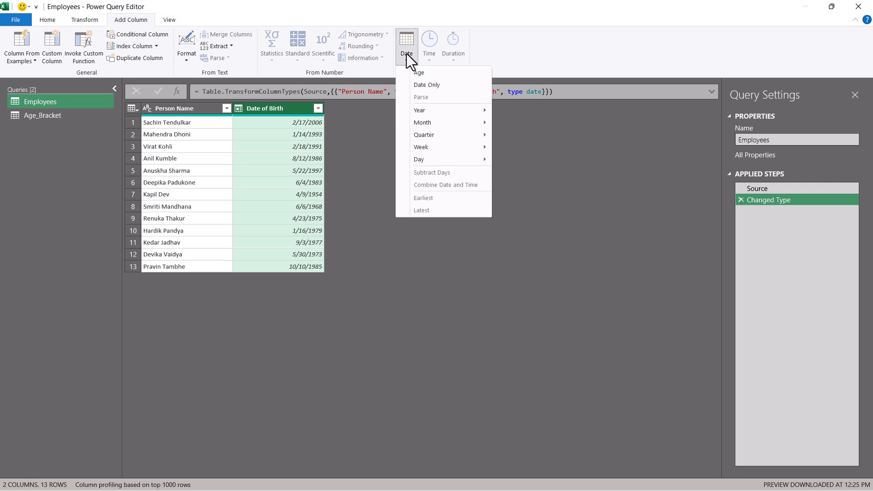
pyautogui.click(420, 76)
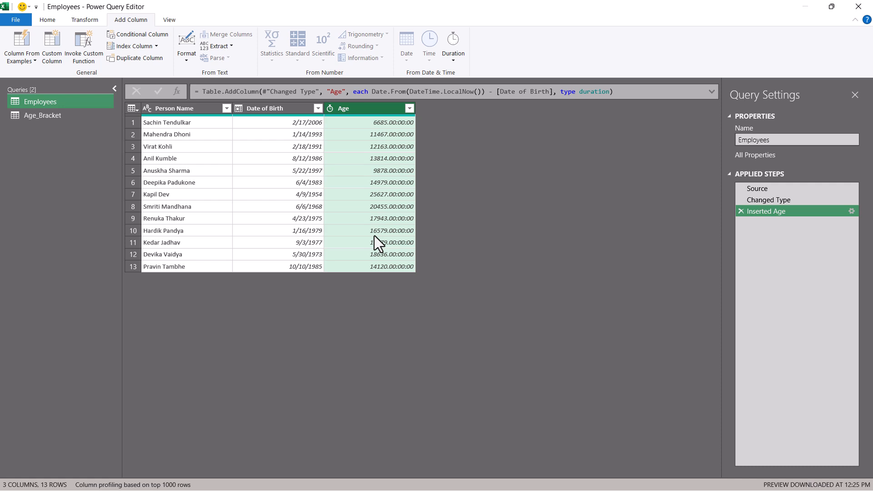
# Step: Convert the Age column's durations to total years
pyautogui.click(94, 20)
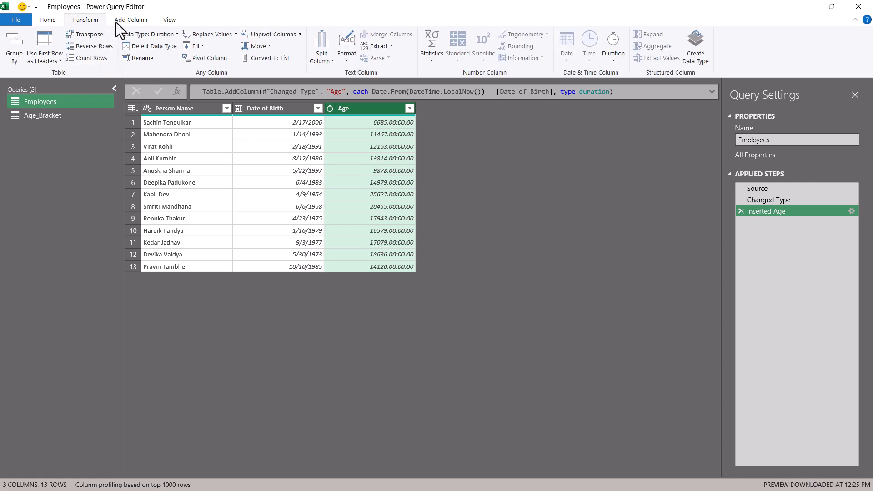
pyautogui.click(613, 61)
pyautogui.click(634, 122)
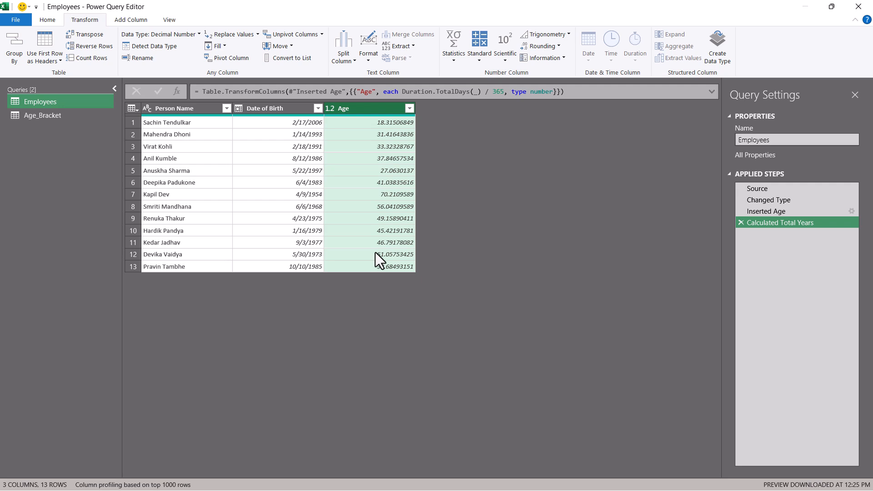
# Step: Round the Age column to 0 decimal places
pyautogui.click(555, 50)
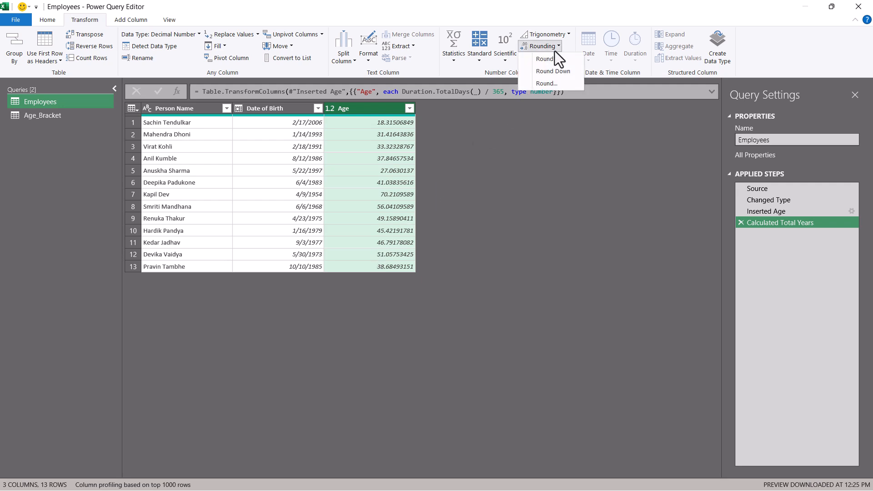
pyautogui.click(551, 84)
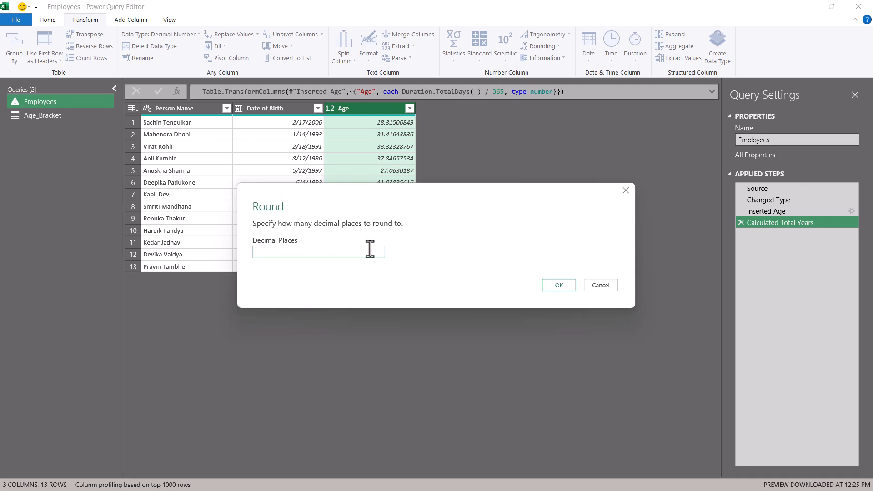
pyautogui.click(557, 285)
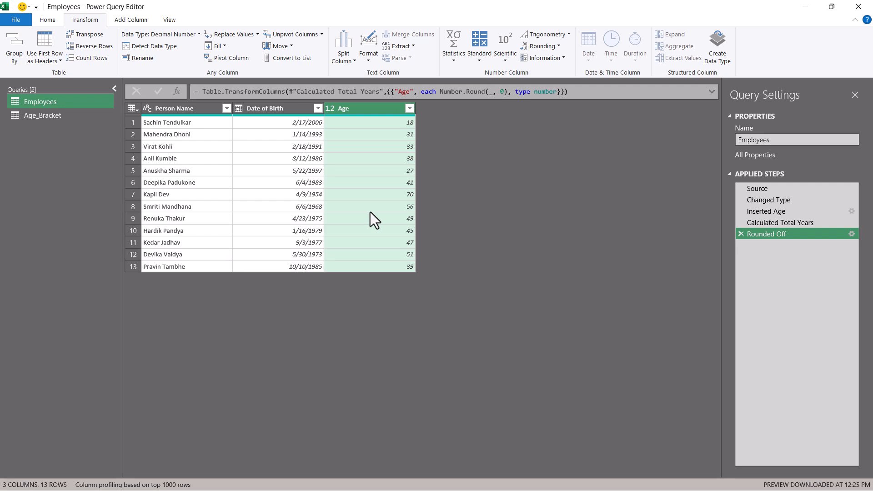
# Step: Copy the name of the Age_Bracket query and return to the Employees query
pyautogui.click(50, 116)
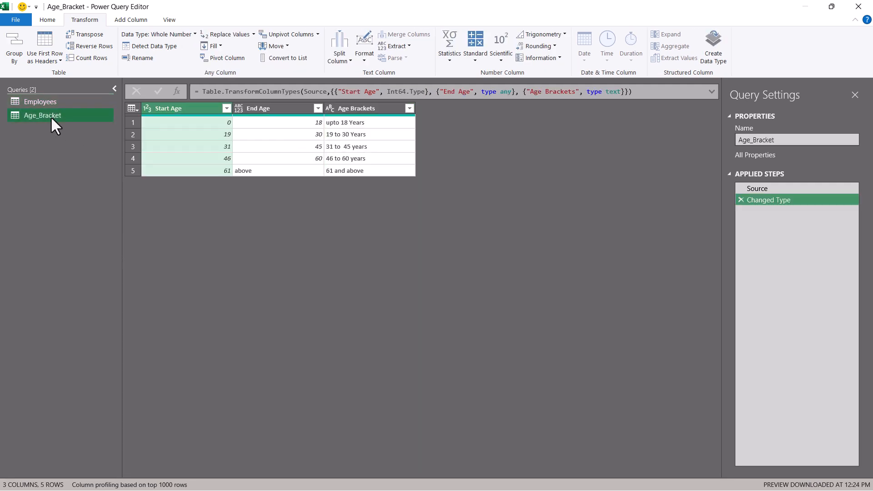
pyautogui.moveTo(784, 139); pyautogui.dragTo(690, 130)
pyautogui.hotkey('ctrl', 'c')
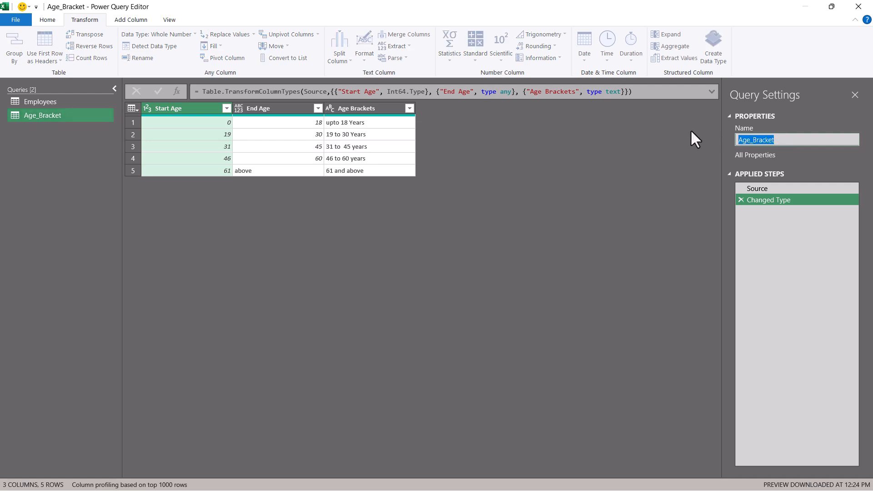
pyautogui.click(47, 99)
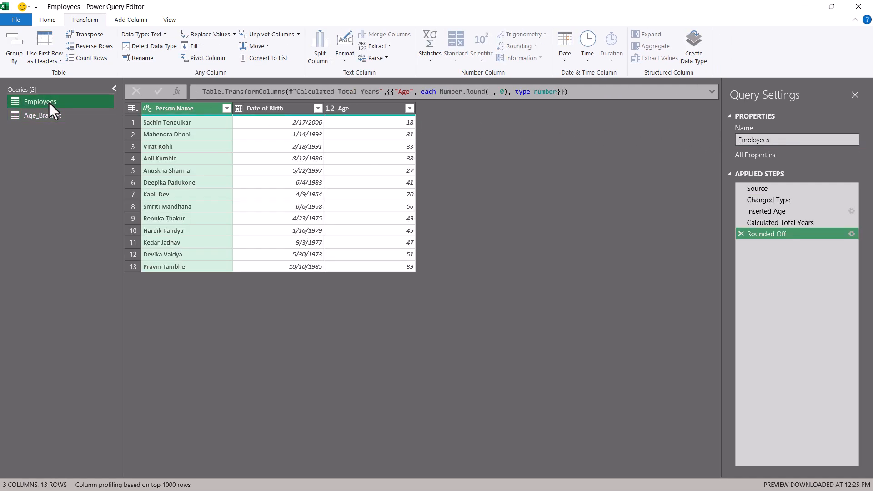
# Step: Add a custom step after Rounded Off in the Employees query with the formula = Age_Bracket
pyautogui.click(176, 92)
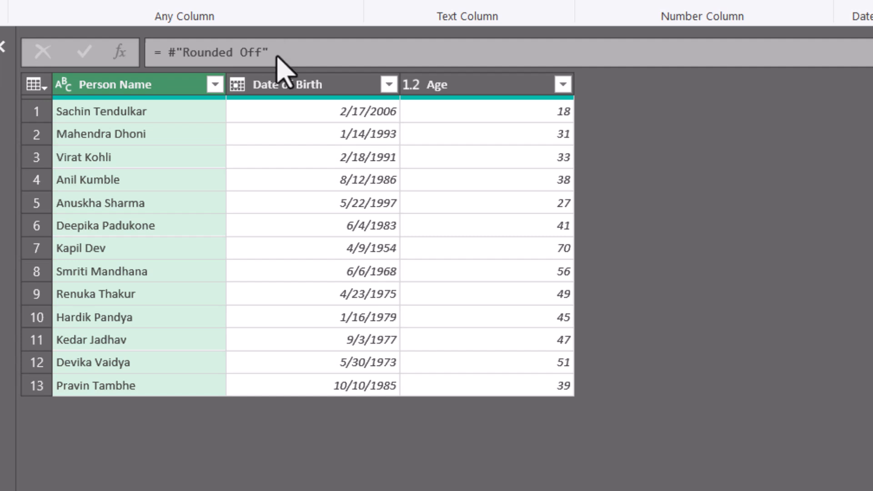
pyautogui.click(309, 53)
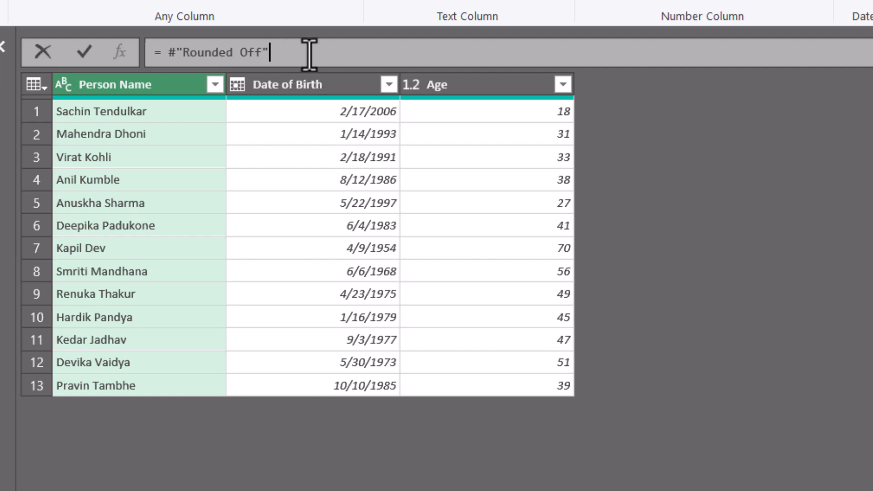
pyautogui.press('BackSpace')
pyautogui.press('BackSpace')
pyautogui.press('BackSpace')
pyautogui.press('BackSpace')
pyautogui.press('BackSpace')
pyautogui.press('BackSpace')
pyautogui.press('BackSpace')
pyautogui.press('BackSpace')
pyautogui.press('BackSpace')
pyautogui.press('BackSpace')
pyautogui.press('BackSpace')
pyautogui.press('BackSpace')
pyautogui.press('BackSpace')
pyautogui.press('BackSpace')
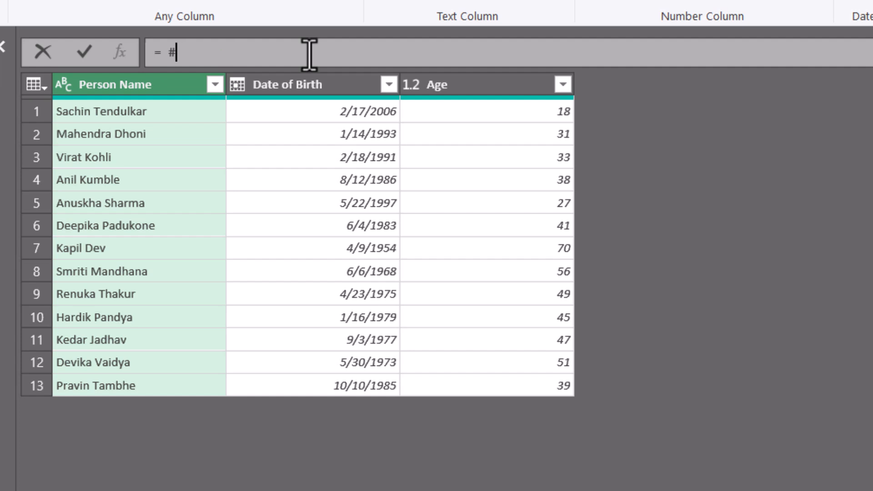
pyautogui.write('Age_Bracket')
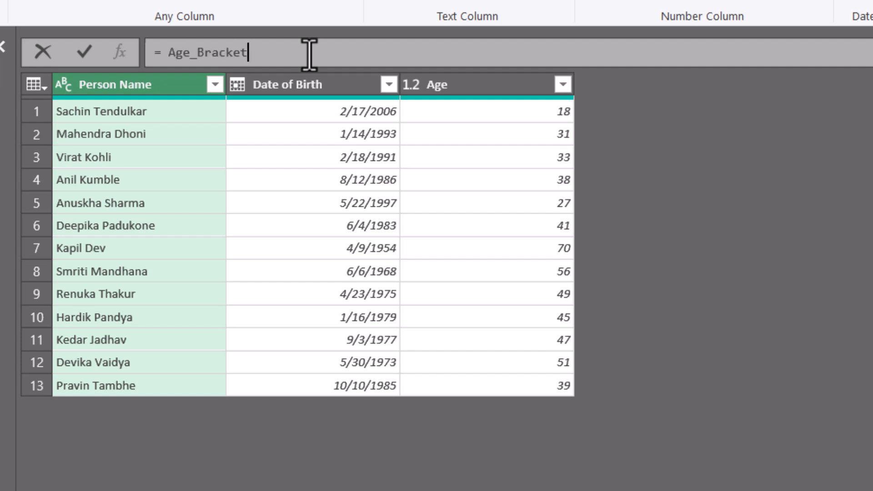
pyautogui.press('Return')
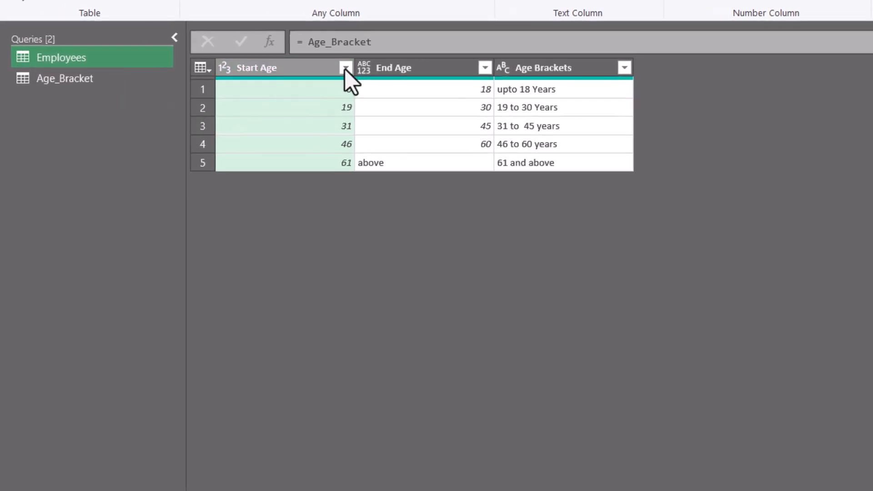
# Step: Filter the Start Age column to keep rows less than or equal to 35
pyautogui.click(345, 69)
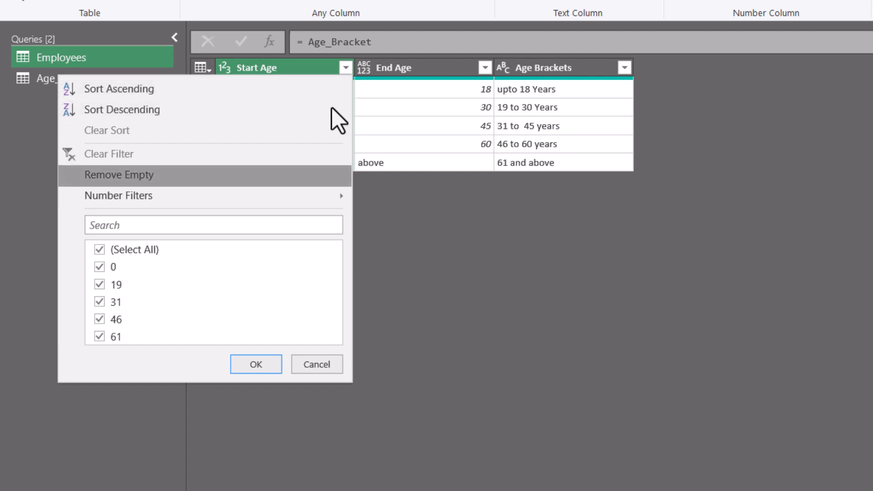
pyautogui.moveTo(301, 202)
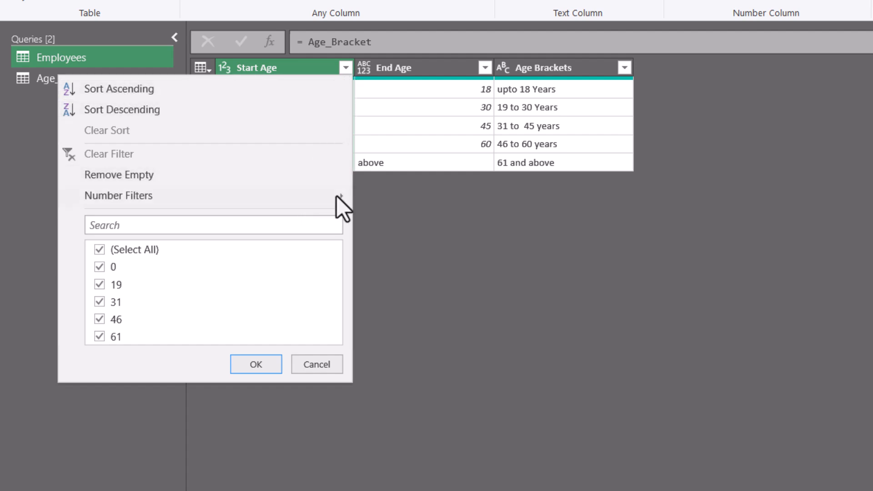
pyautogui.click(433, 308)
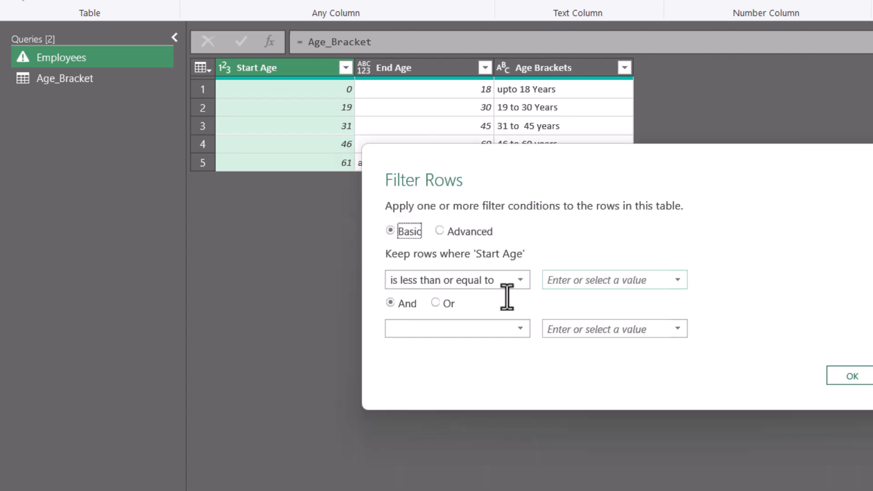
pyautogui.click(601, 280)
pyautogui.write('35')
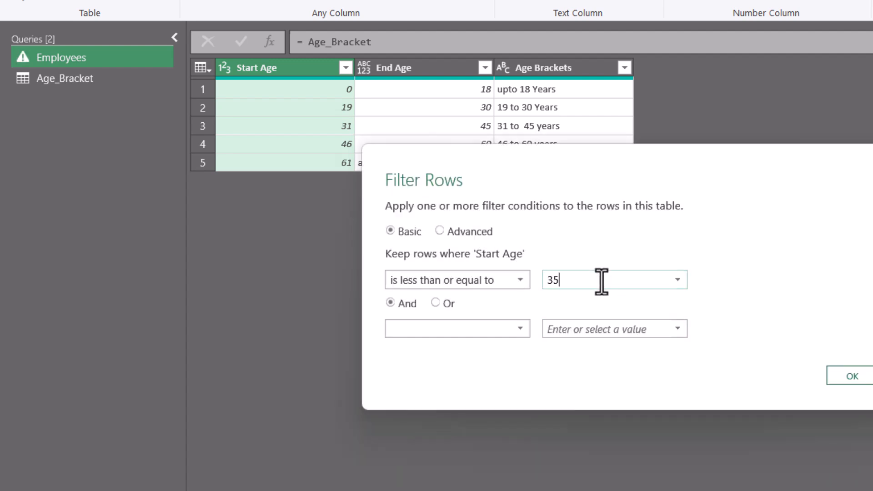
pyautogui.click(850, 378)
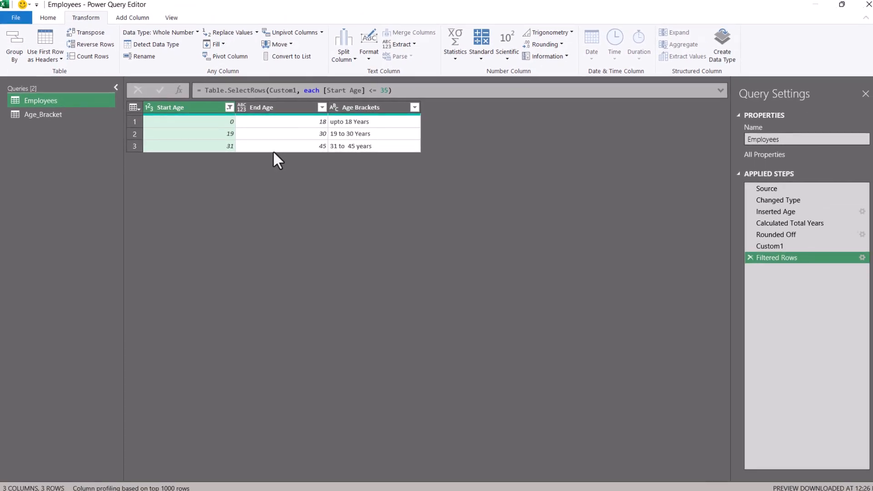
# Step: Replace the Custom1 reference in the Filtered Rows formula with Age_Bracket
pyautogui.click(754, 245)
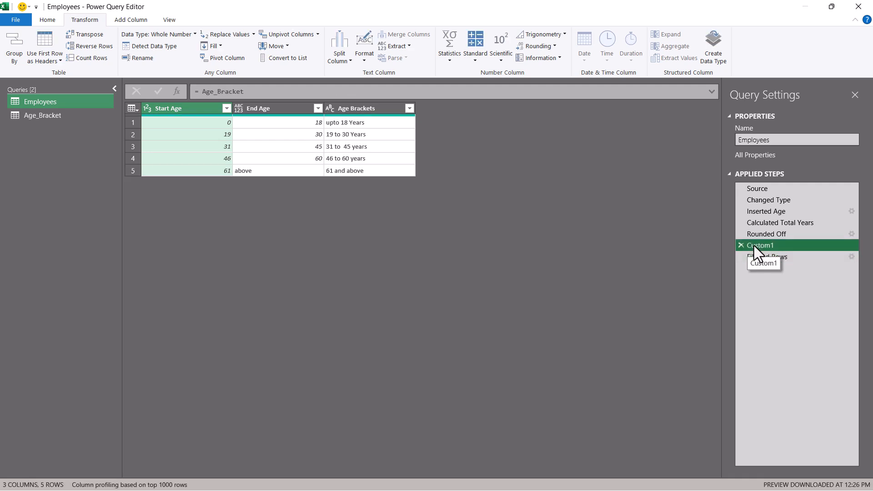
pyautogui.click(764, 255)
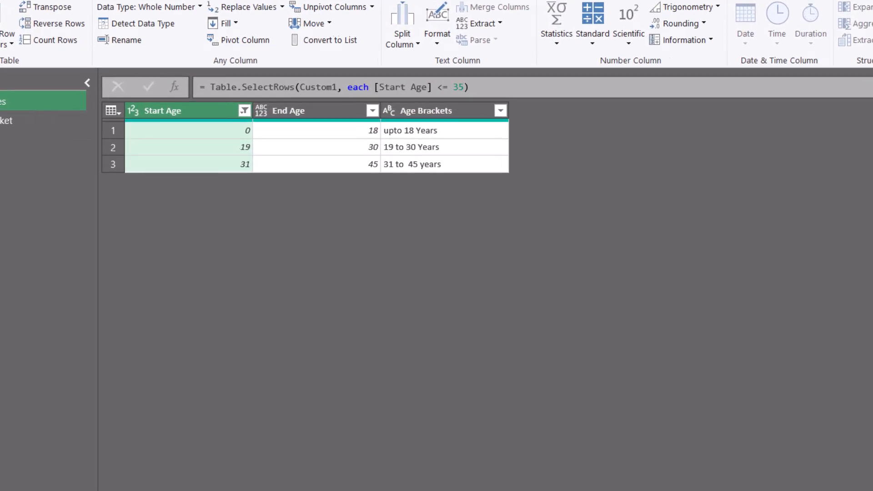
pyautogui.doubleClick(385, 81)
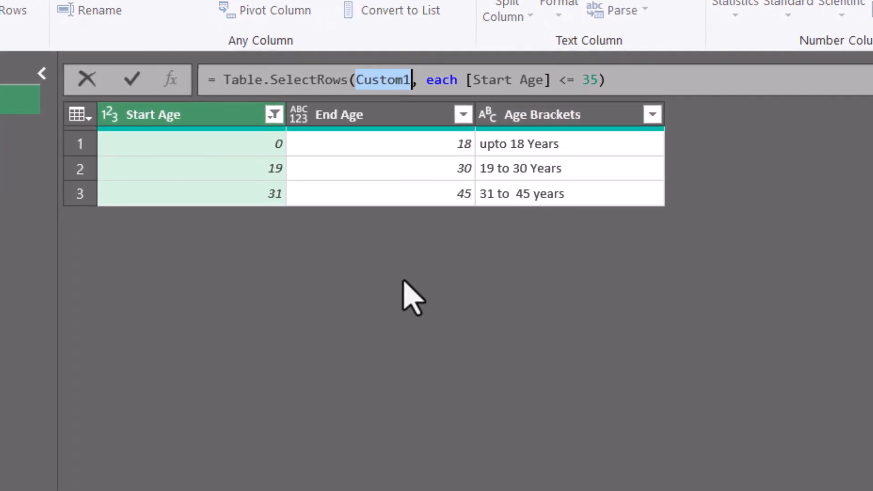
pyautogui.hotkey('ctrl', 'v')
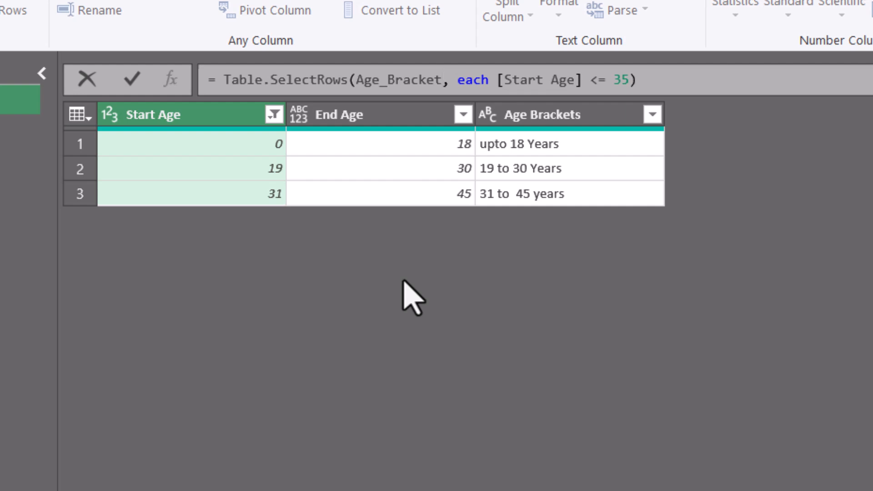
pyautogui.press('End')
pyautogui.press('Return')
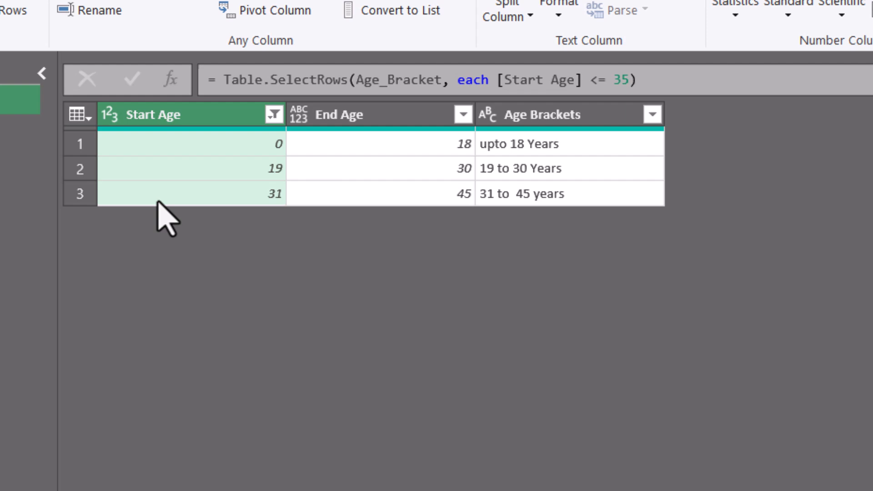
# Step: Copy the Table.SelectRows expression from the Filtered Rows formula and go back to the Rounded Off step
pyautogui.moveTo(662, 77); pyautogui.dragTo(217, 79)
pyautogui.hotkey('ctrl', 'c')
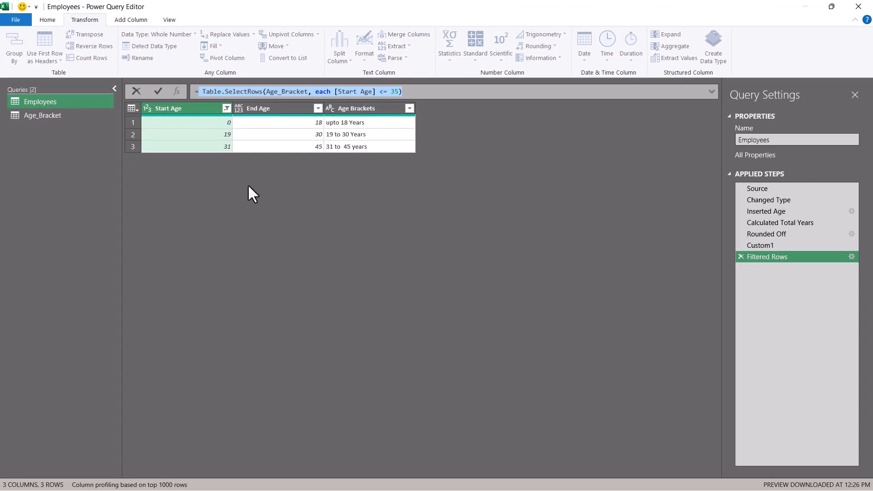
pyautogui.click(790, 232)
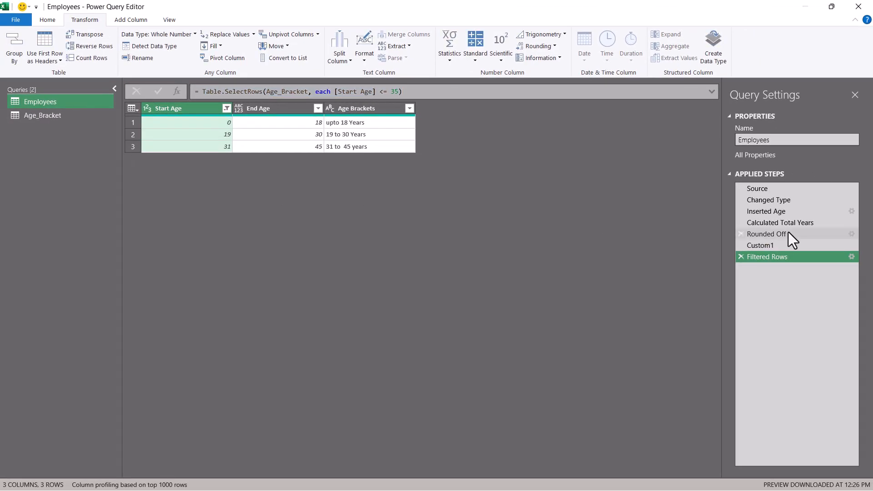
# Step: Insert a custom column named Age Brackets after Rounded Off with the formula Table.SelectRows(Age_Bracket, each [Start Age] <= 35)
pyautogui.click(131, 20)
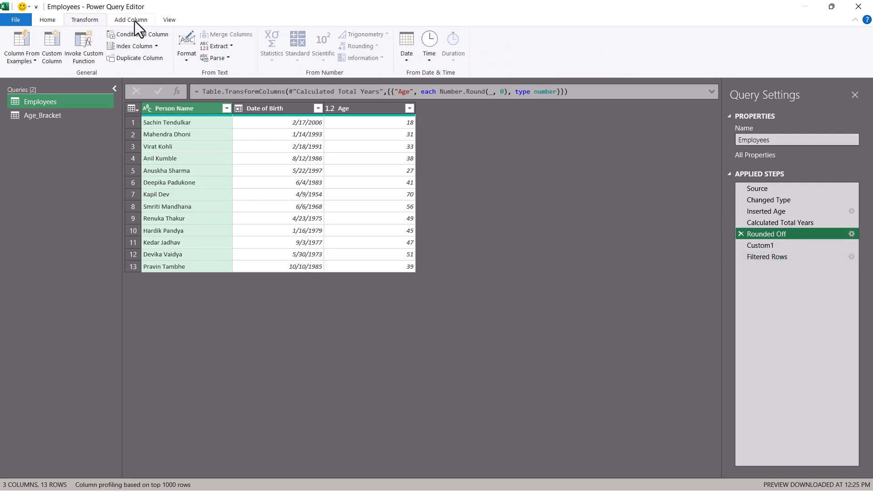
pyautogui.click(62, 58)
pyautogui.click(498, 278)
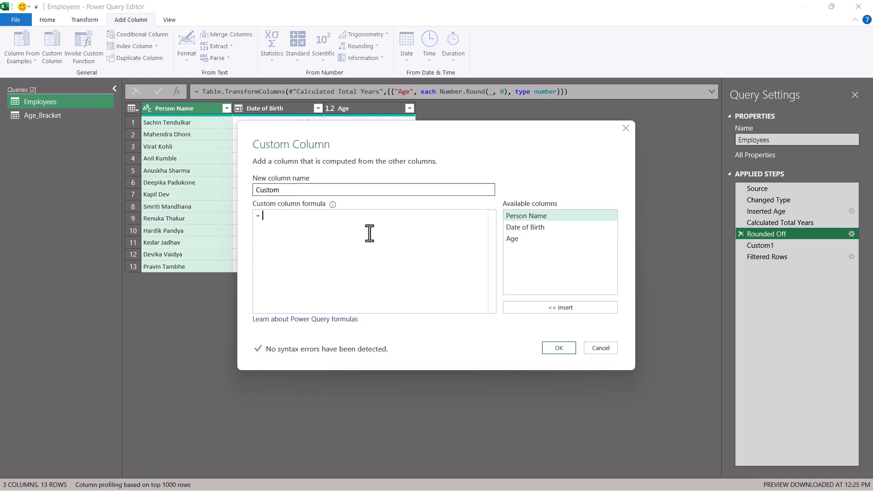
pyautogui.hotkey('ctrl', 'v')
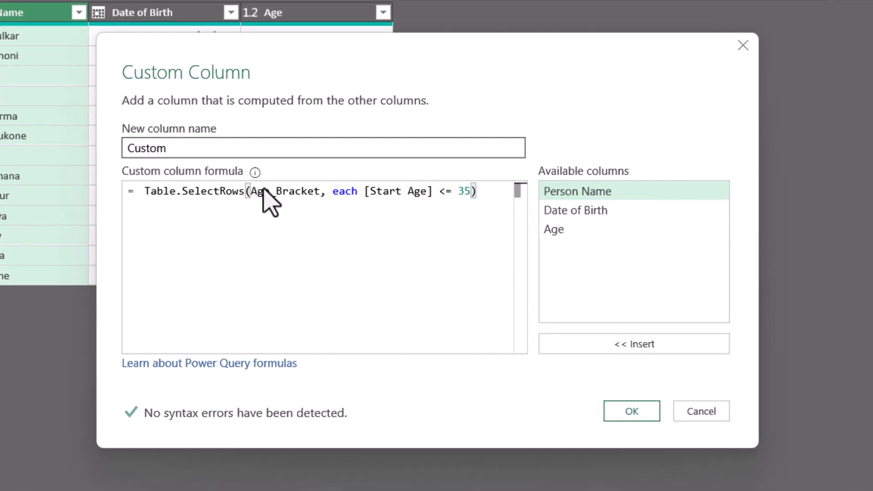
pyautogui.click(300, 192)
pyautogui.moveTo(186, 146); pyautogui.dragTo(93, 141)
pyautogui.write('Age')
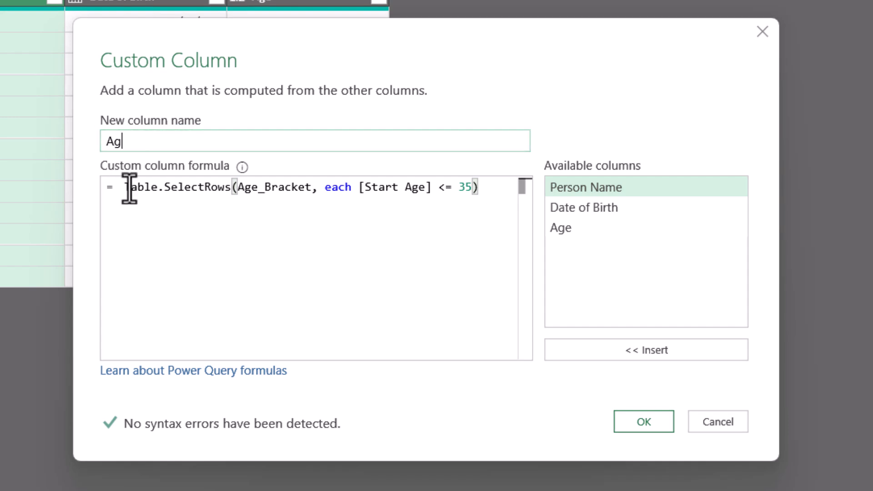
pyautogui.write(' Brackets')
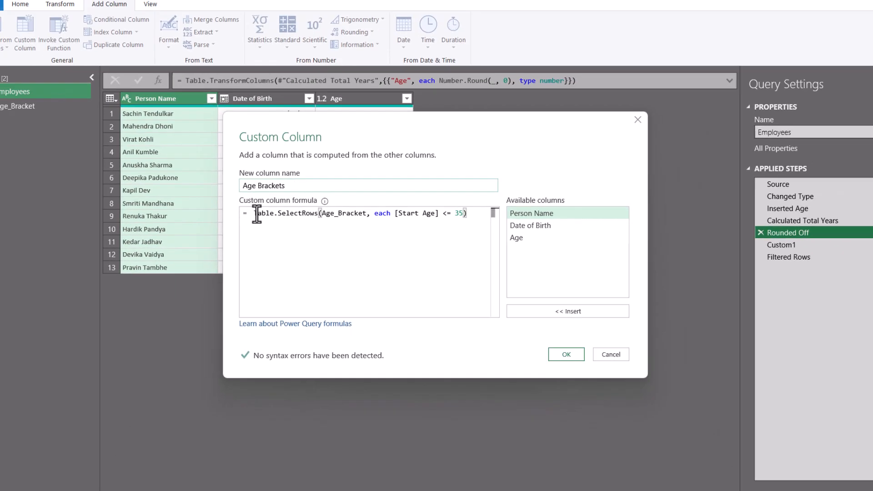
pyautogui.press('Return')
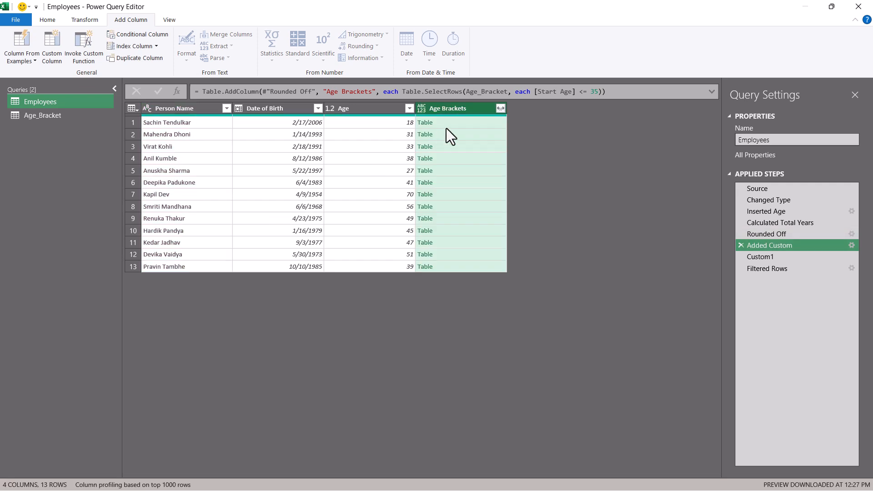
# Step: Preview the nested tables in several rows of the Age Brackets column and compare them with the Filtered Rows step
pyautogui.click(457, 124)
pyautogui.click(455, 136)
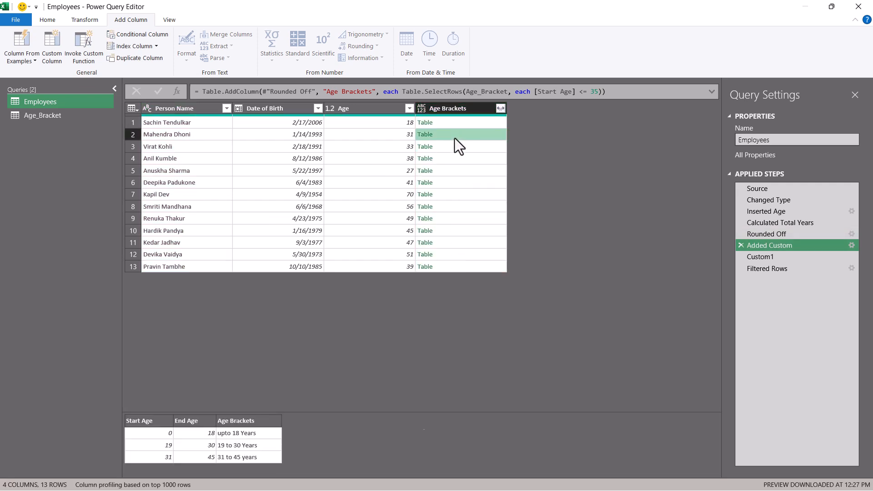
pyautogui.click(455, 146)
pyautogui.click(455, 158)
pyautogui.click(455, 170)
pyautogui.click(456, 182)
pyautogui.click(458, 193)
pyautogui.click(764, 272)
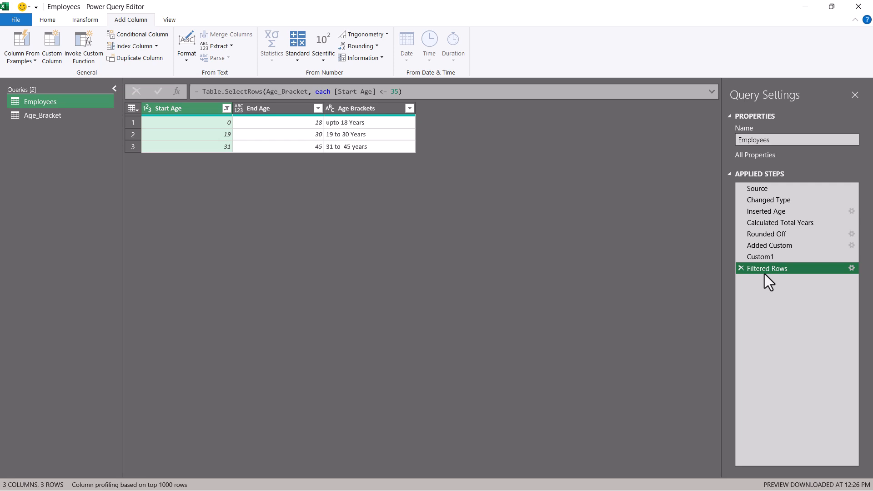
pyautogui.click(768, 245)
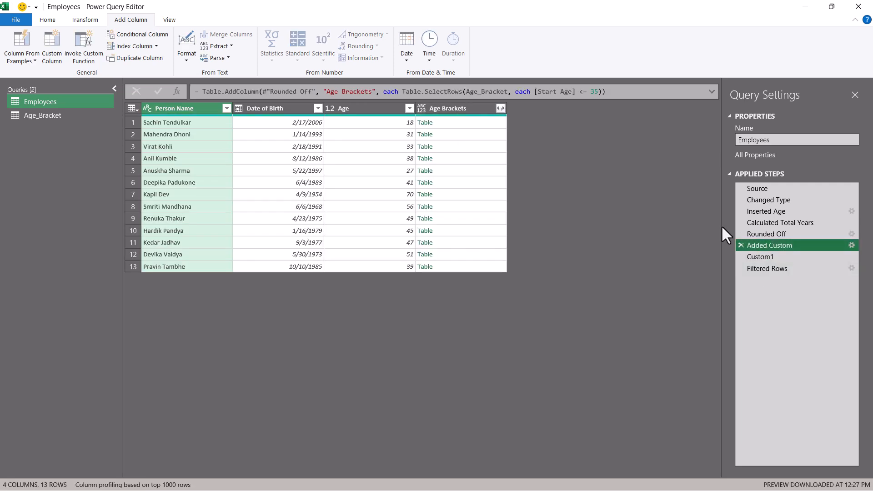
pyautogui.click(464, 124)
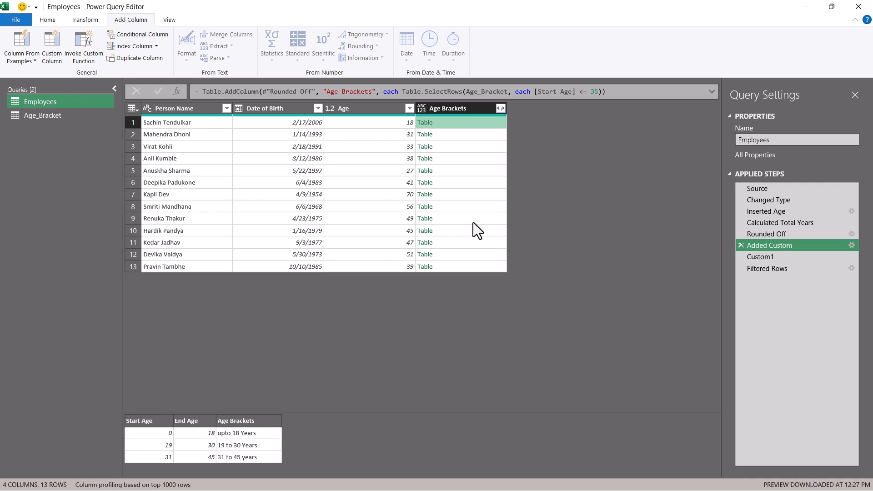
# Step: Edit the Added Custom step's formula to compare [Start Age] with the [Age] column instead of 35
pyautogui.click(852, 245)
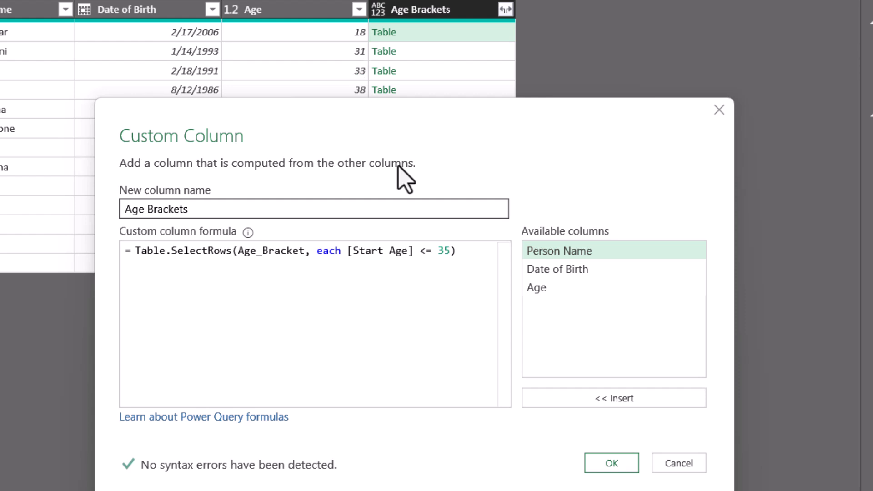
pyautogui.doubleClick(443, 251)
pyautogui.press('BackSpace')
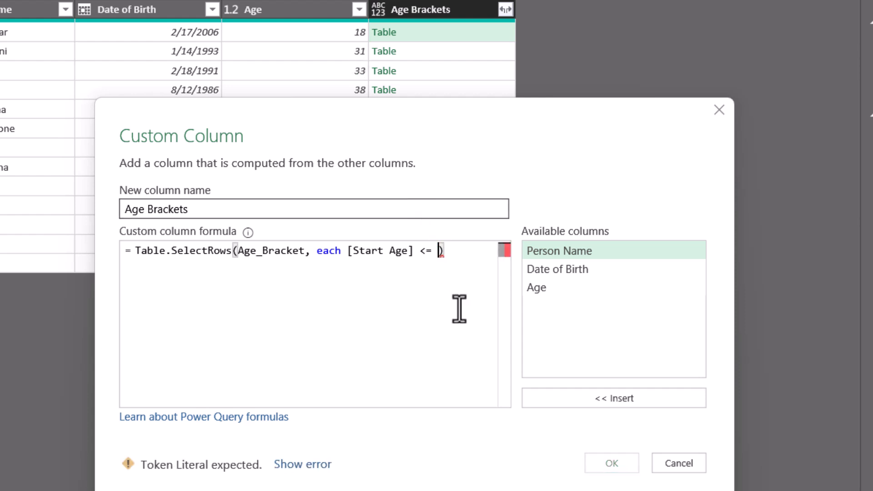
pyautogui.doubleClick(537, 287)
pyautogui.click(612, 463)
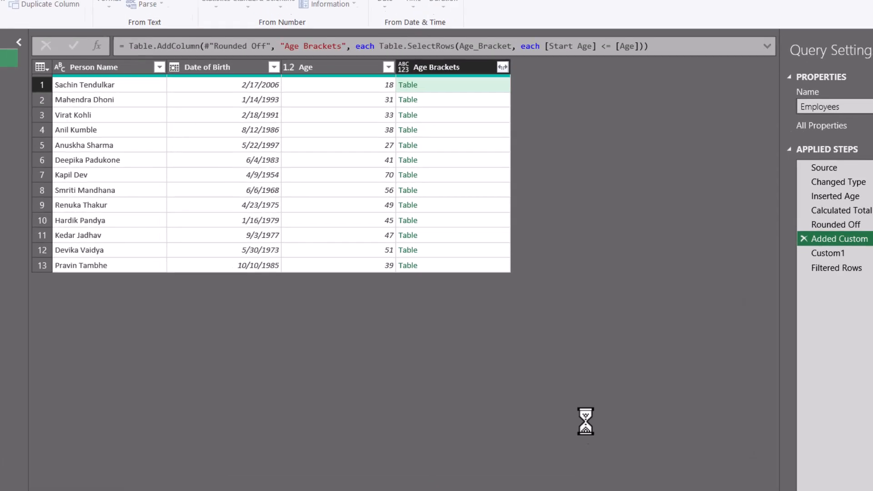
# Step: Check the nested table previews in several Age Brackets rows with the [Age] comparison applied
pyautogui.click(450, 83)
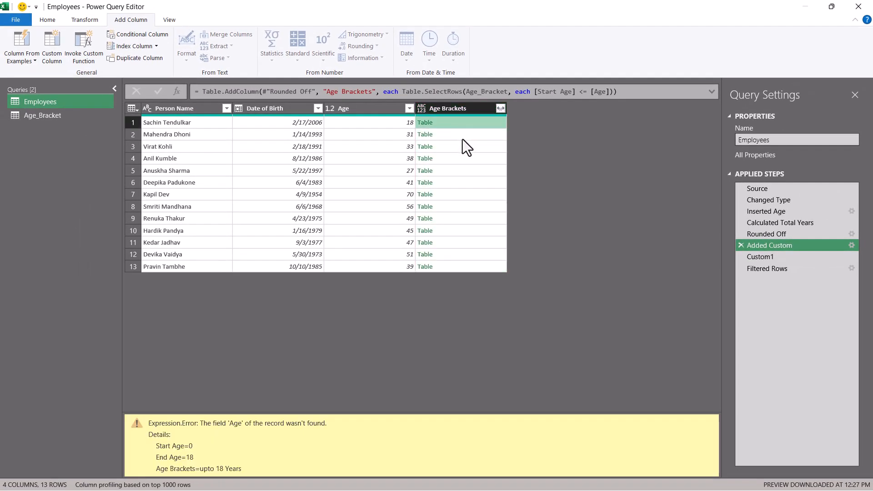
pyautogui.click(463, 139)
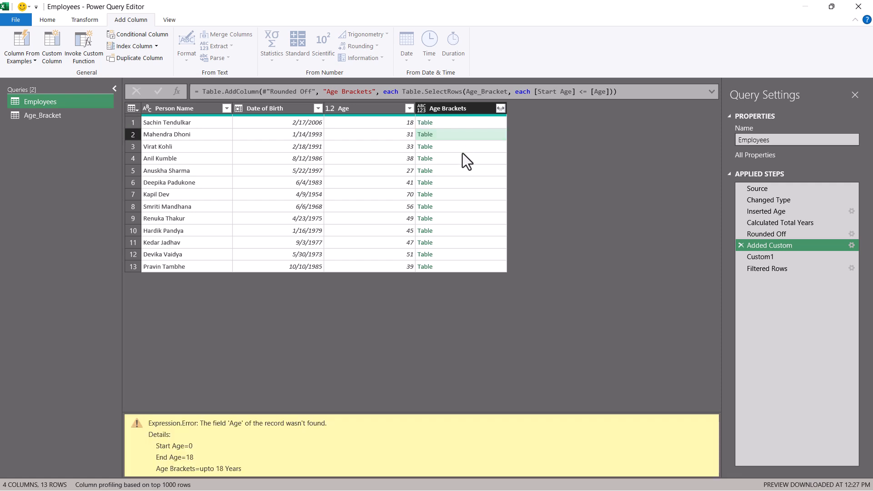
pyautogui.click(462, 171)
pyautogui.click(463, 195)
pyautogui.click(463, 218)
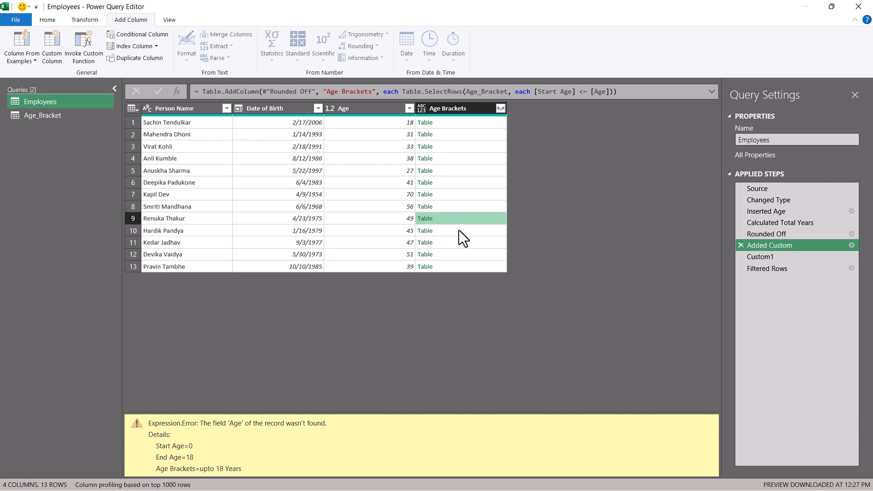
# Step: Rewrite the Age Brackets custom column formula as Table.SelectRows(Age_Bracket, (a)=> a[Start Age] <= [Age])
pyautogui.click(850, 245)
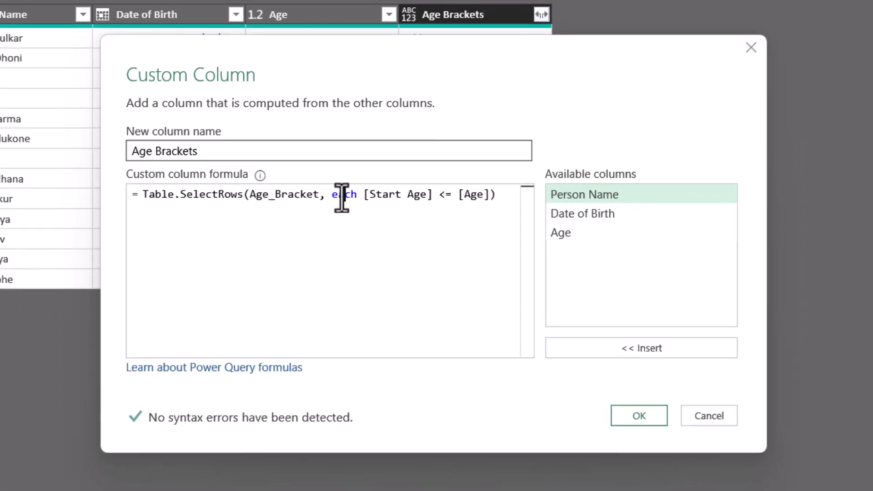
pyautogui.doubleClick(342, 195)
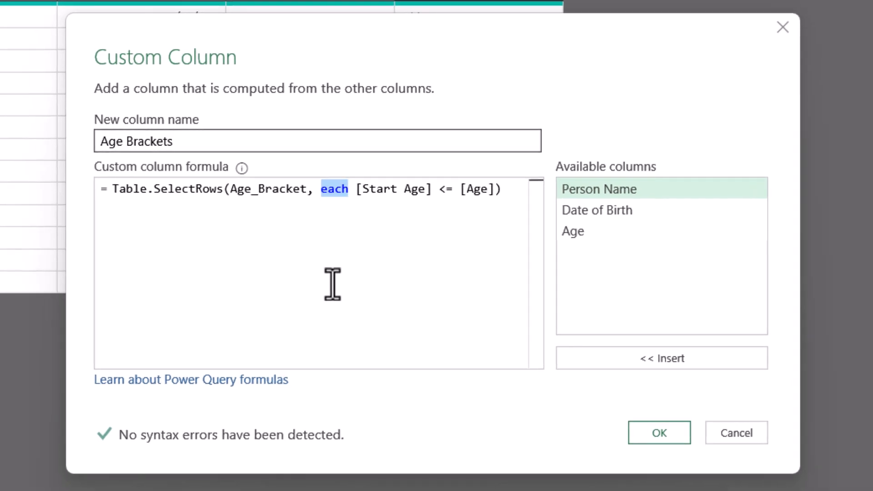
pyautogui.write('(')
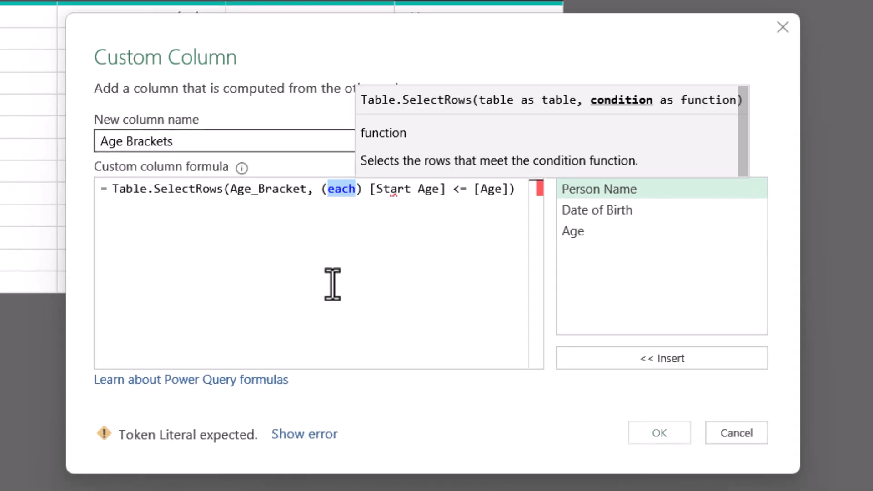
pyautogui.write('a')
pyautogui.press('Escape')
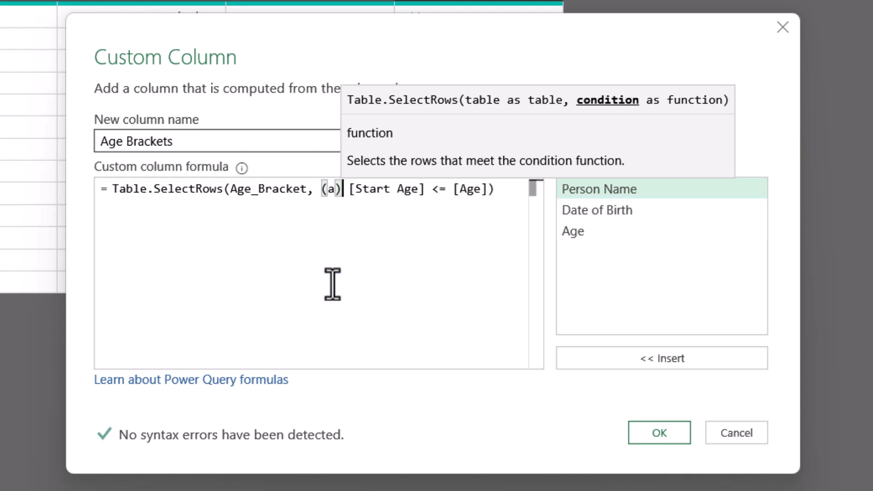
pyautogui.press('Right')
pyautogui.write('=>')
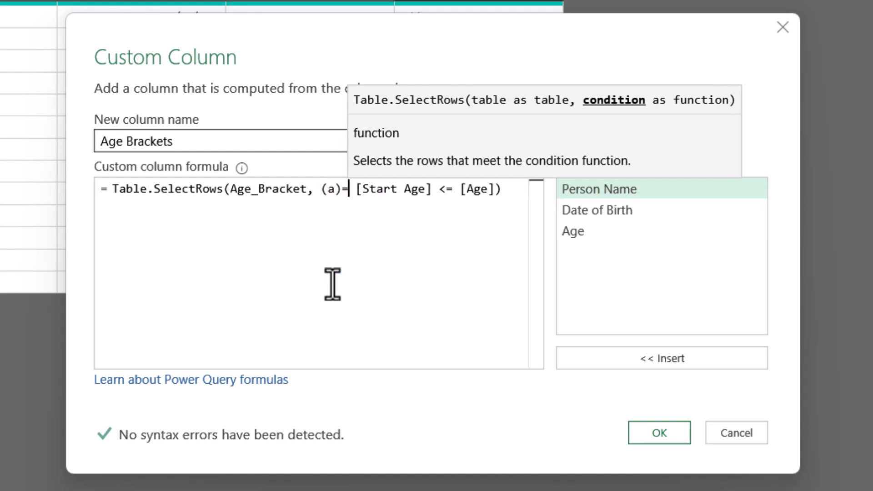
pyautogui.press('Right')
pyautogui.write('a')
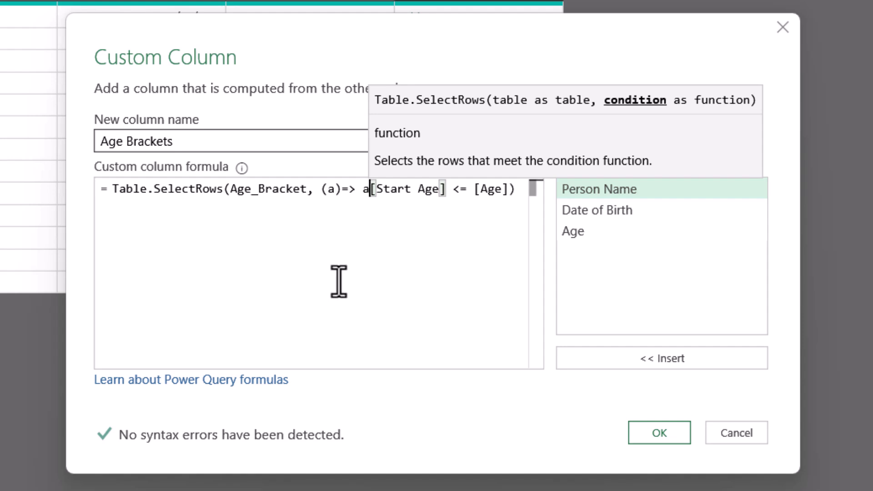
pyautogui.click(515, 194)
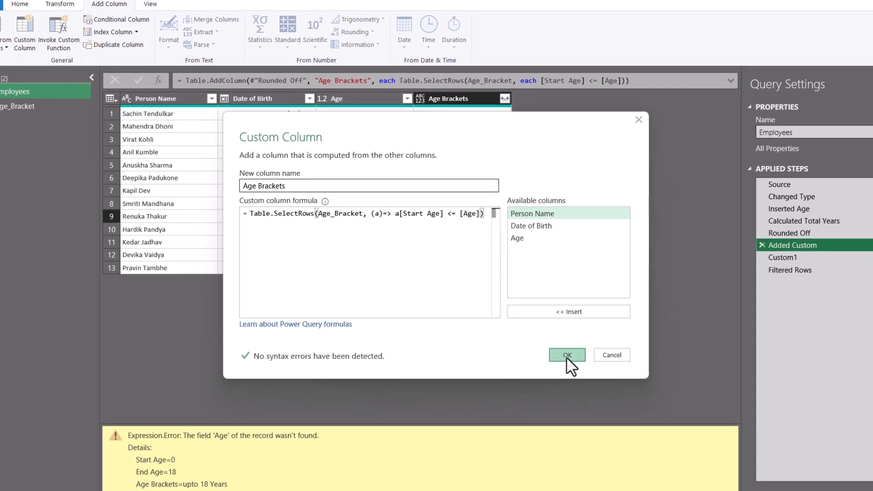
pyautogui.click(646, 433)
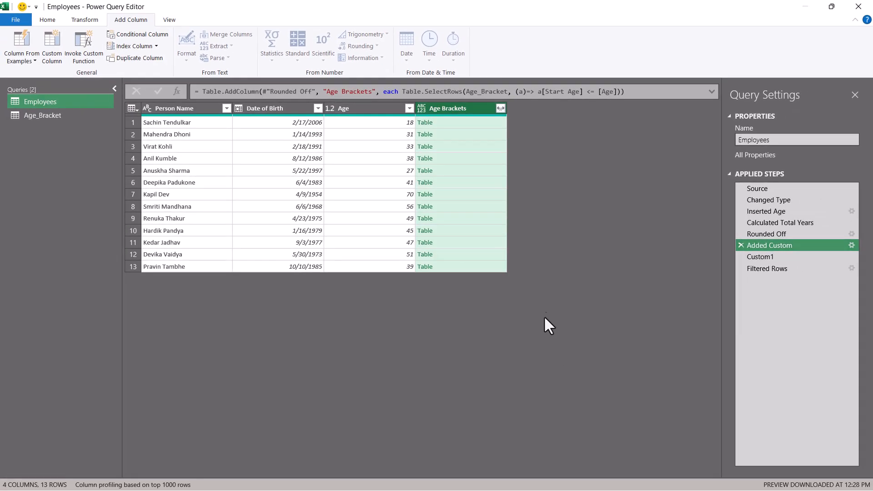
# Step: Examine the nested tables row by row in Age Brackets to compare the returned brackets with each age
pyautogui.click(465, 123)
pyautogui.click(464, 138)
pyautogui.click(466, 145)
pyautogui.click(466, 162)
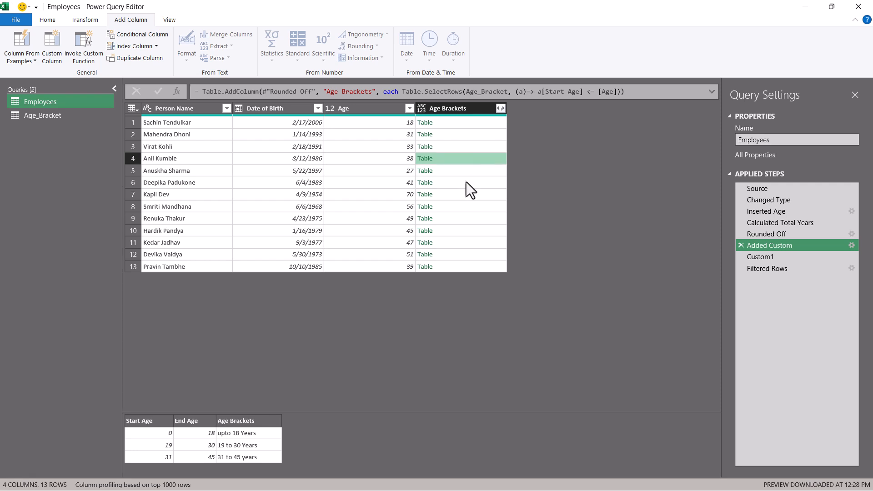
pyautogui.click(466, 183)
pyautogui.click(467, 207)
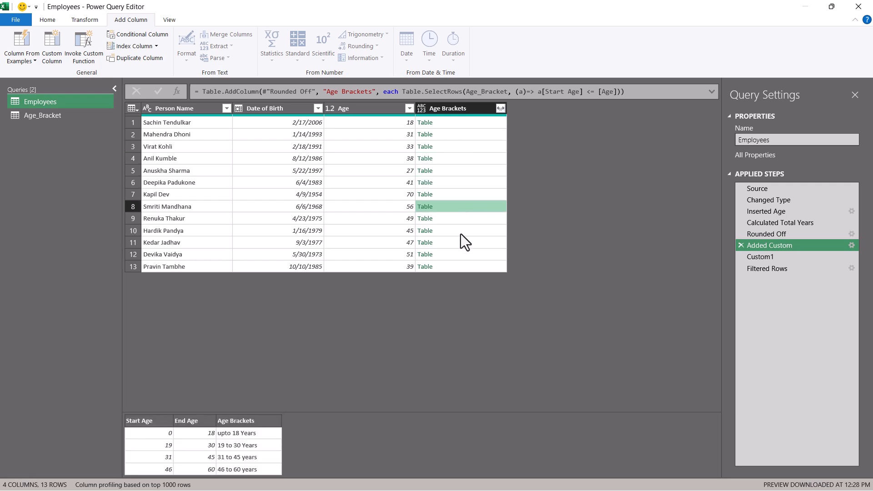
pyautogui.click(458, 245)
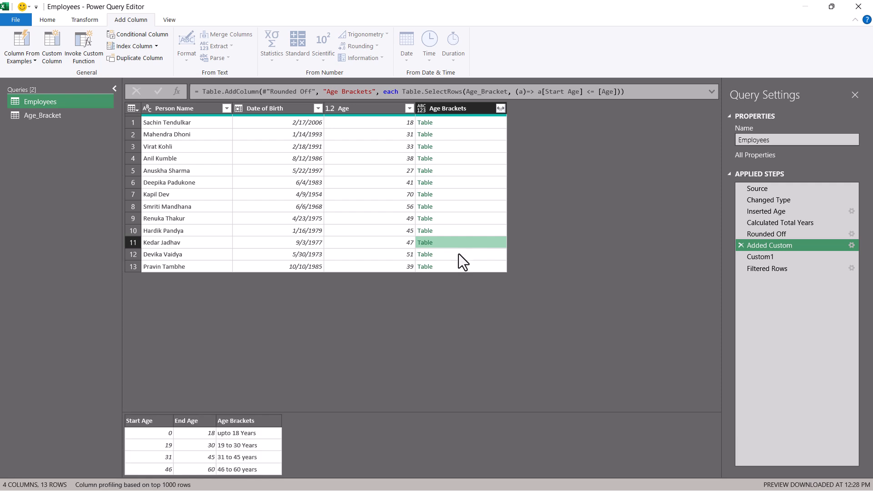
pyautogui.click(460, 258)
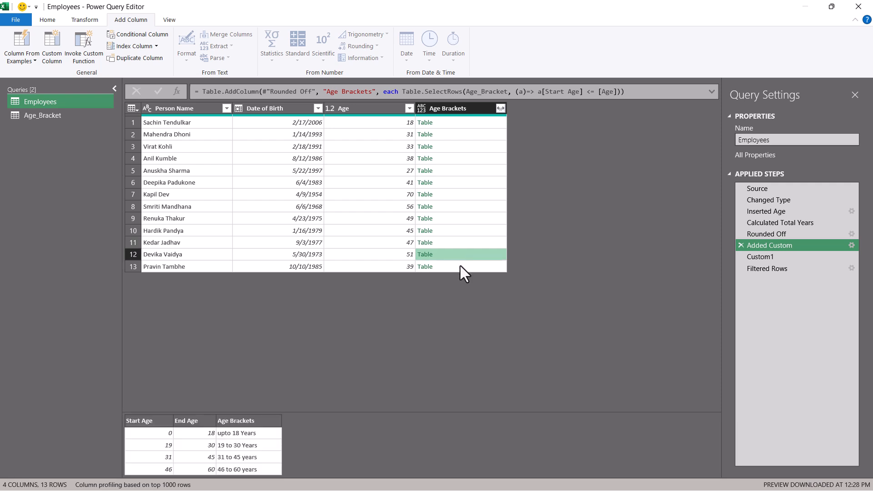
pyautogui.click(460, 265)
pyautogui.click(460, 253)
# Step: Select the Age Brackets column's header name in the Age_Bracket query, and return to the Employees query
pyautogui.click(51, 116)
pyautogui.click(357, 111)
pyautogui.doubleClick(357, 111)
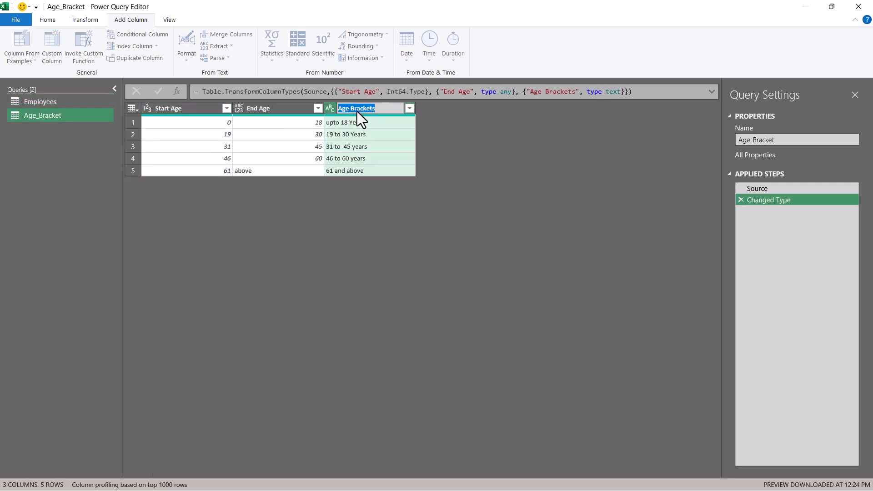
pyautogui.click(49, 101)
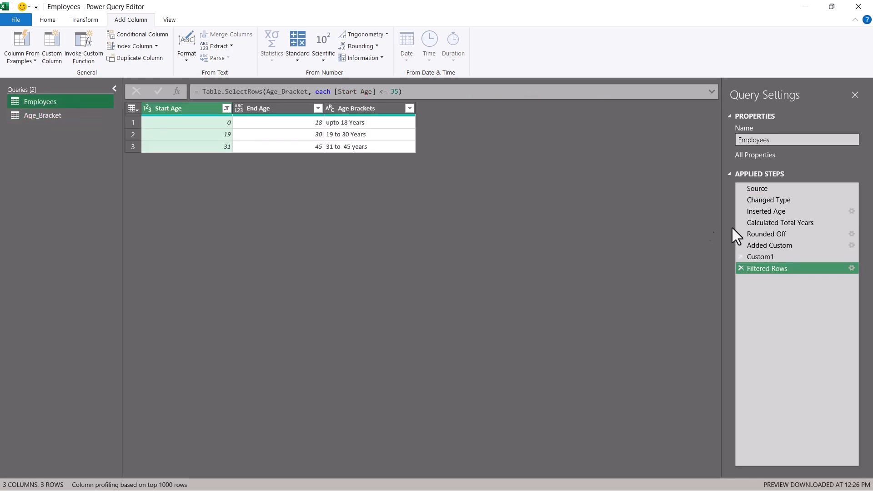
# Step: Append [Age Brackets] to the Table.SelectRows formula in the Added Custom step
pyautogui.click(813, 245)
pyautogui.click(852, 245)
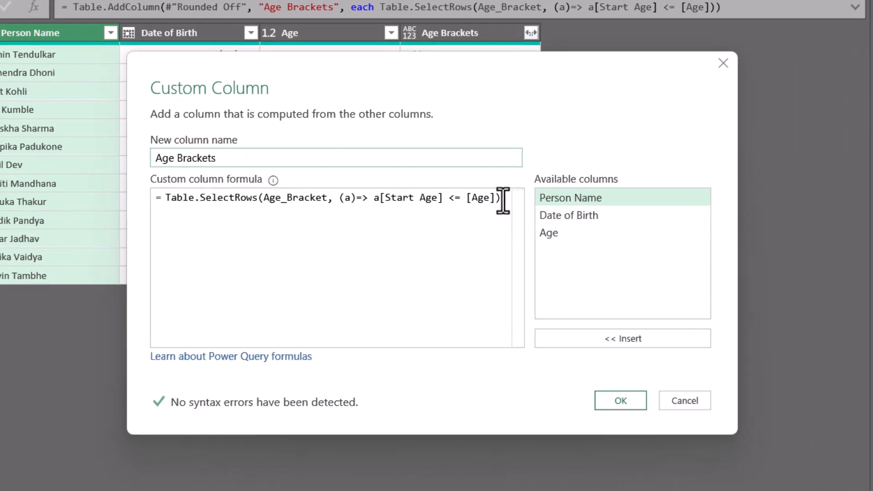
pyautogui.click(483, 216)
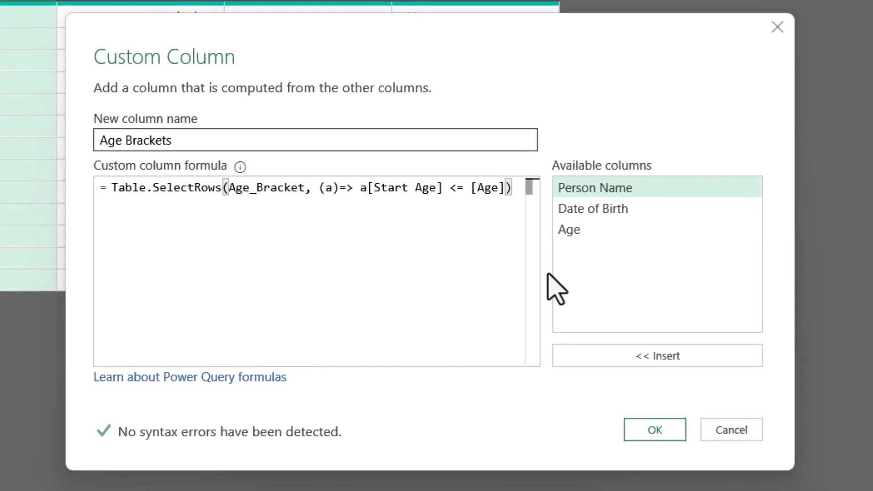
pyautogui.write('[')
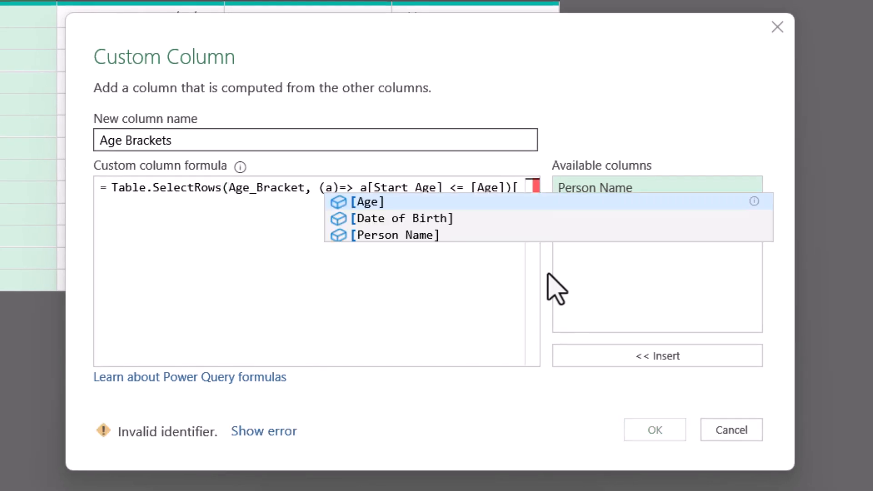
pyautogui.write('Age Brackets]')
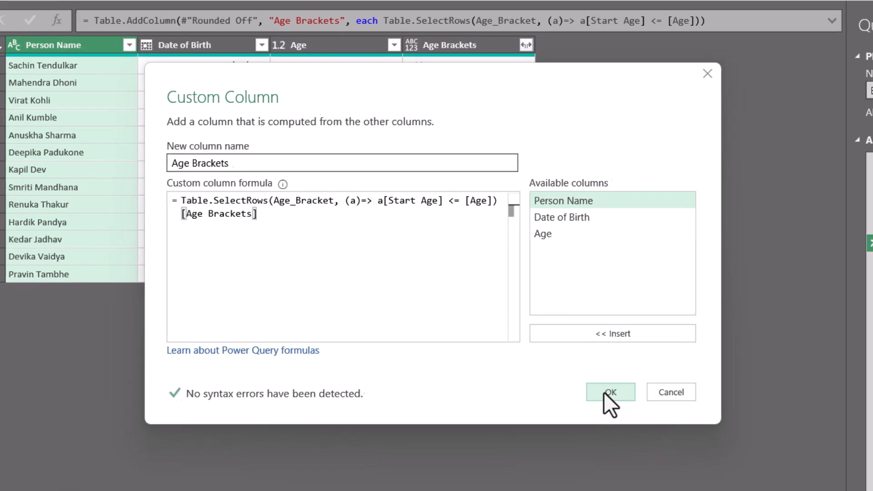
pyautogui.click(655, 430)
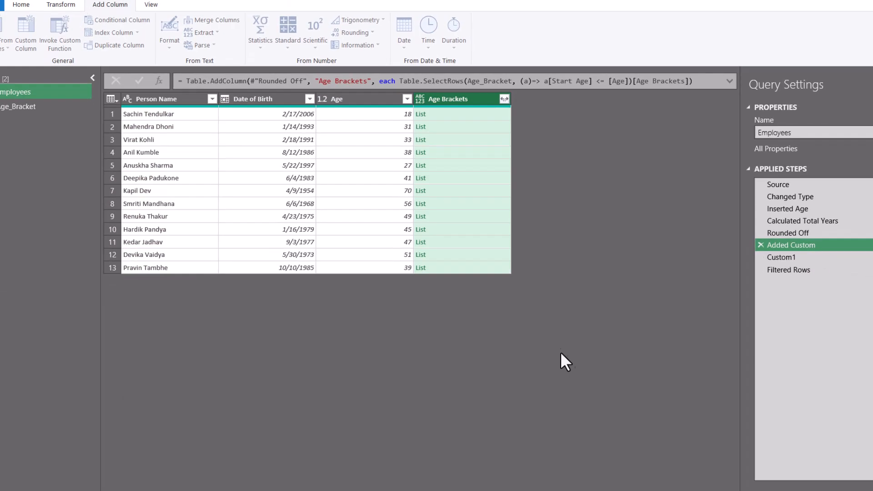
# Step: Preview the lists in the Age Brackets column for several rows to compare their last items with the ages
pyautogui.click(461, 113)
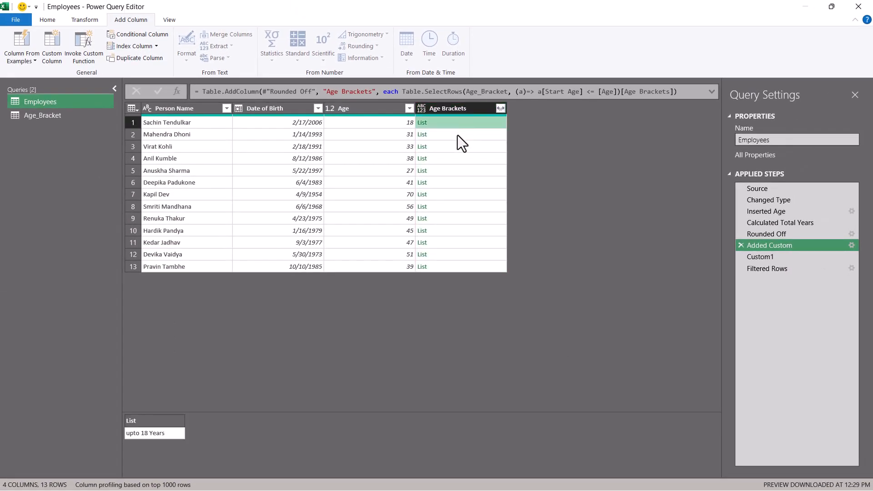
pyautogui.click(458, 135)
pyautogui.click(457, 146)
pyautogui.click(457, 158)
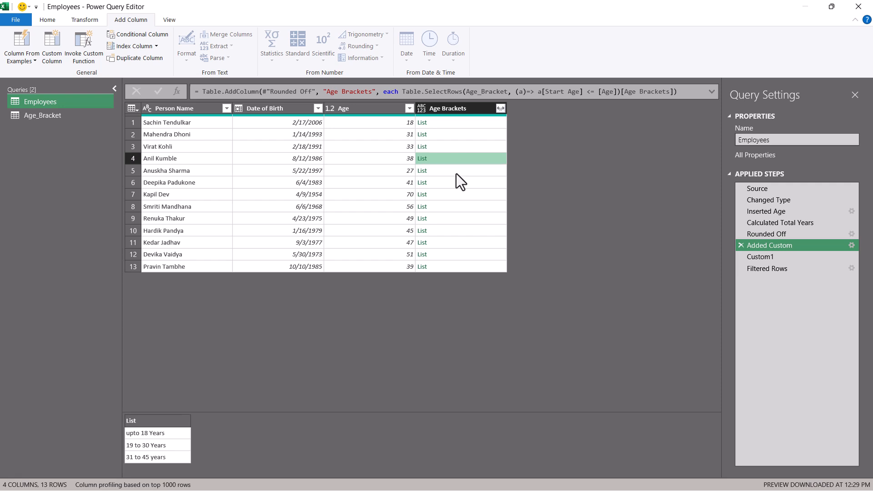
pyautogui.click(457, 172)
pyautogui.click(456, 184)
pyautogui.click(457, 195)
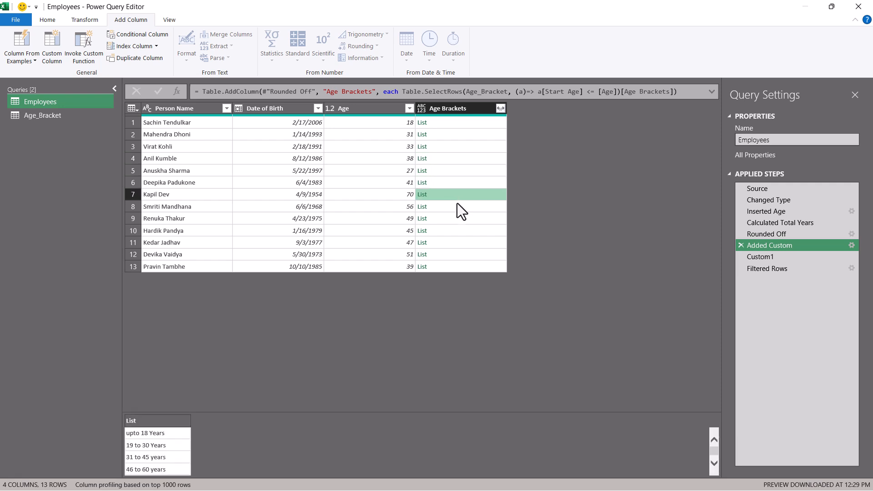
pyautogui.click(456, 219)
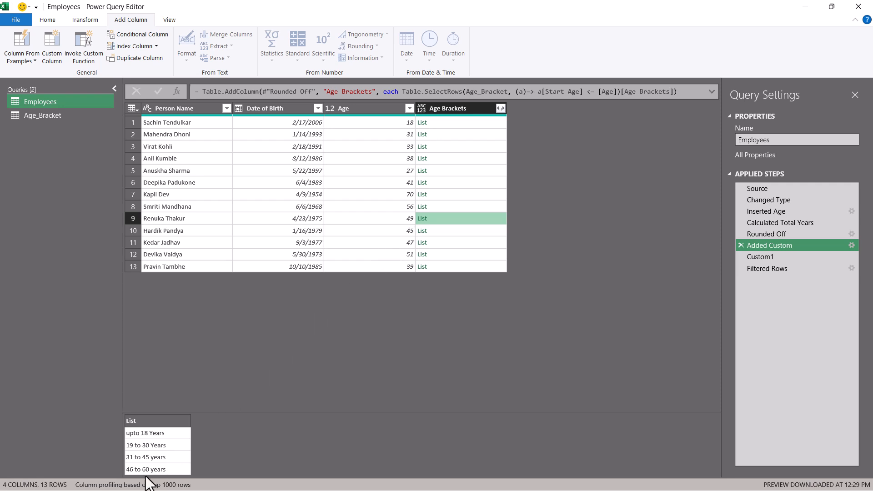
# Step: Wrap the Added Custom step's Table.SelectRows formula in List.Last( ) to return the last matching age bracket
pyautogui.click(851, 246)
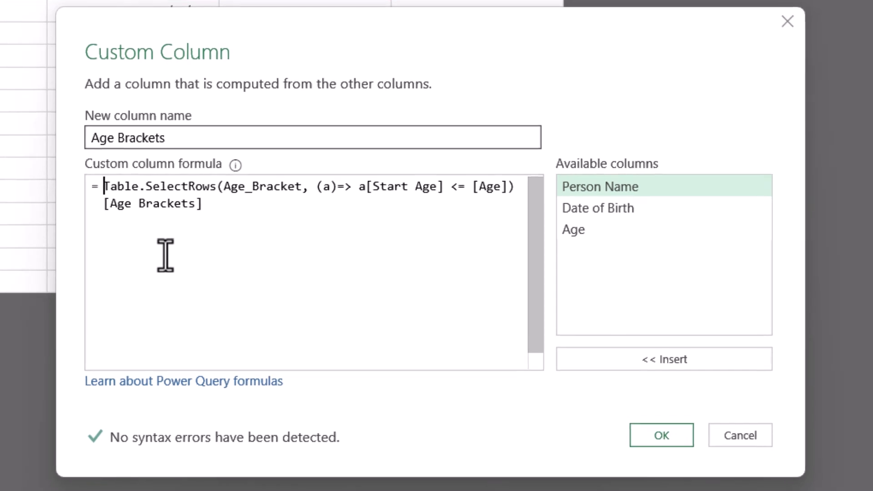
pyautogui.press('Return')
pyautogui.press('Up')
pyautogui.write('list')
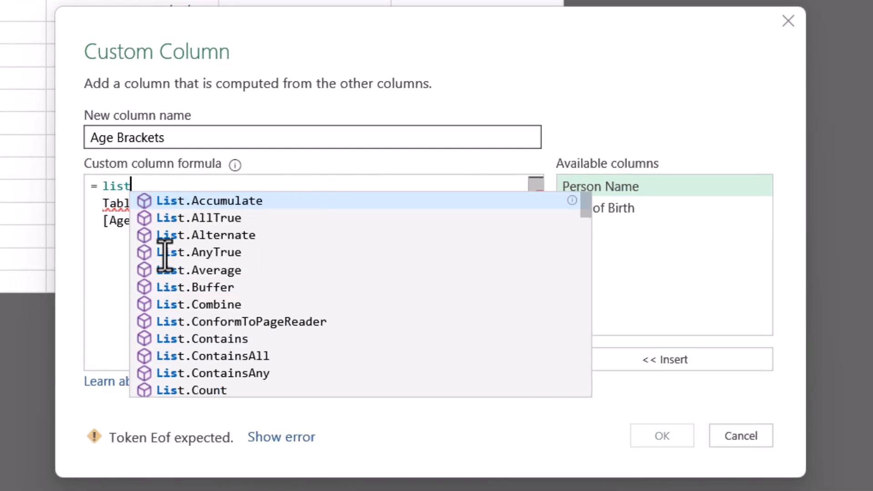
pyautogui.write('la')
pyautogui.press('Tab')
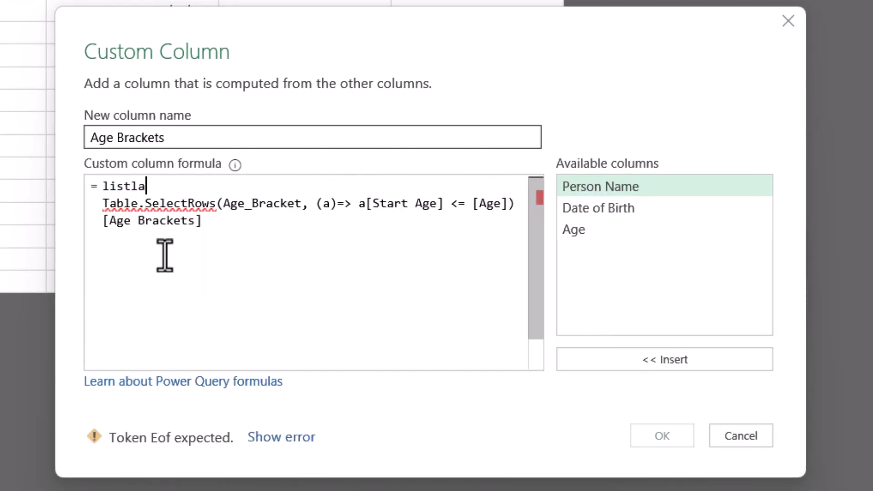
pyautogui.write('(')
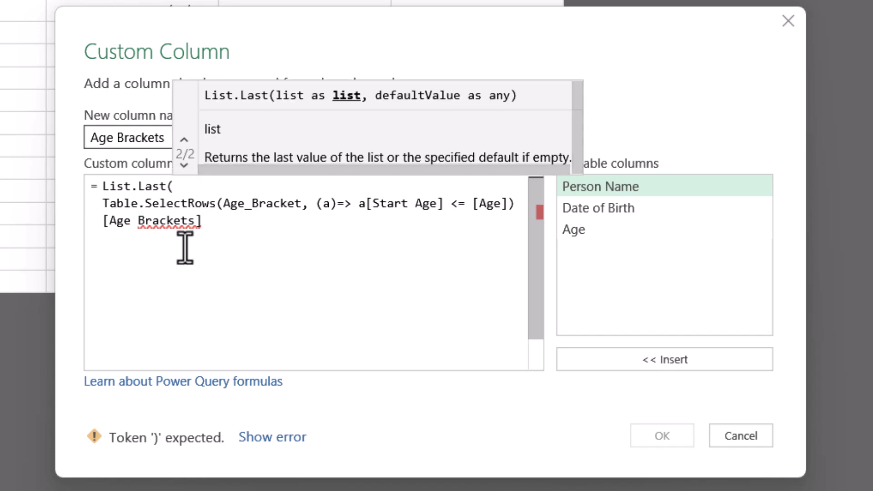
pyautogui.click(240, 224)
pyautogui.write(')')
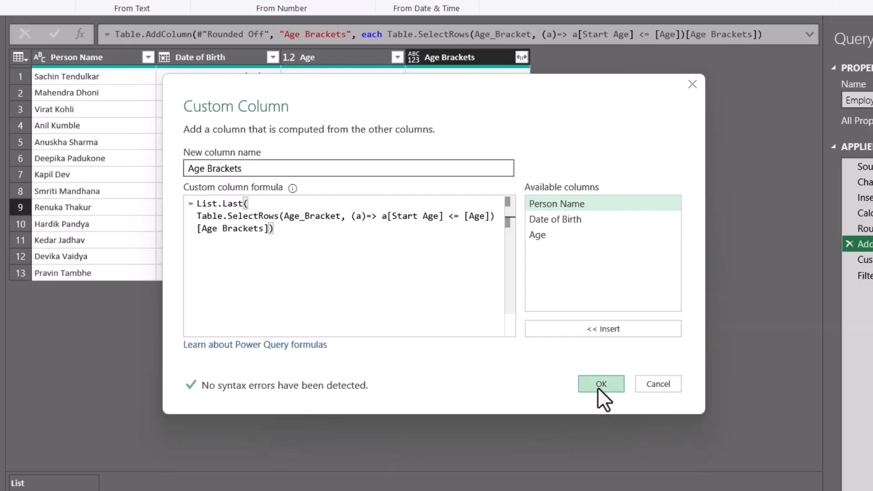
pyautogui.click(662, 435)
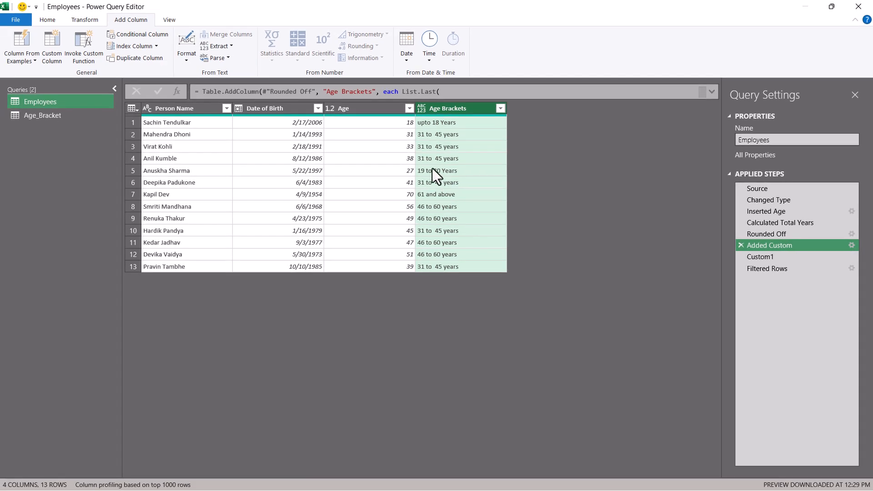
# Step: Change the Age Brackets column's data type to Text, inserting the type change after the Added Custom step
pyautogui.click(424, 111)
pyautogui.click(452, 233)
pyautogui.click(491, 278)
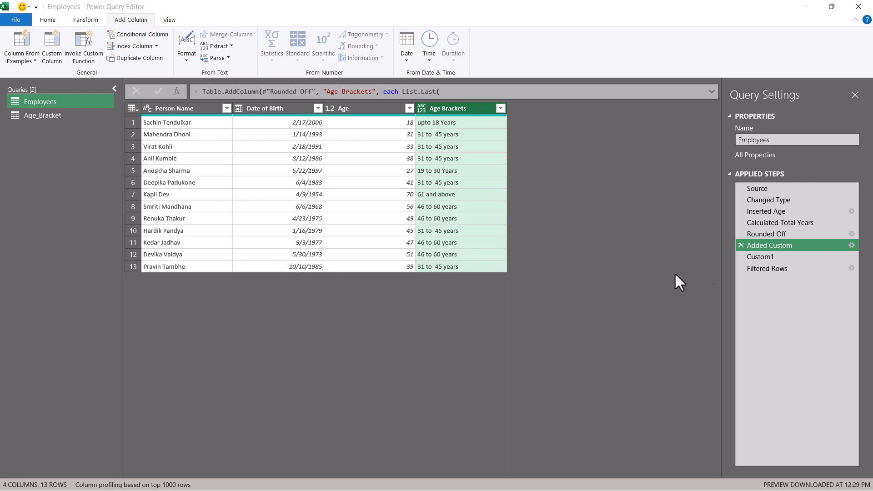
# Step: Delete the Custom1 and Filtered Rows steps from the Employees query
pyautogui.click(765, 268)
pyautogui.click(740, 269)
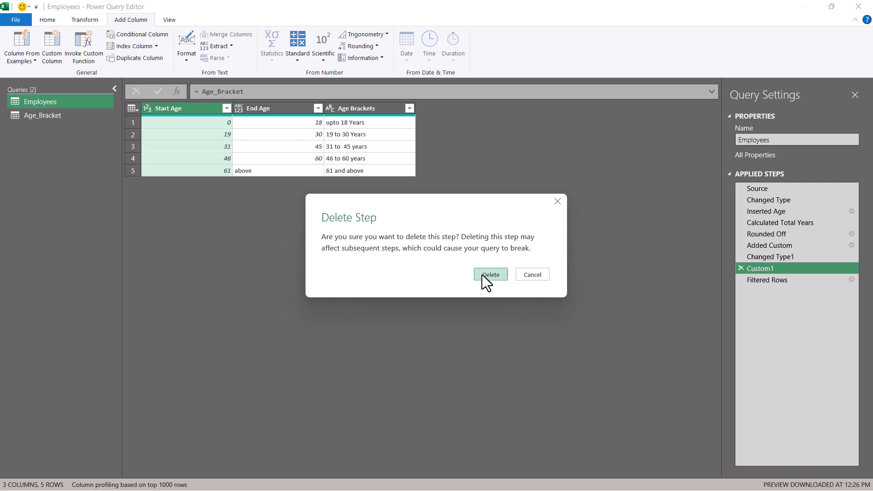
pyautogui.click(484, 275)
pyautogui.click(739, 268)
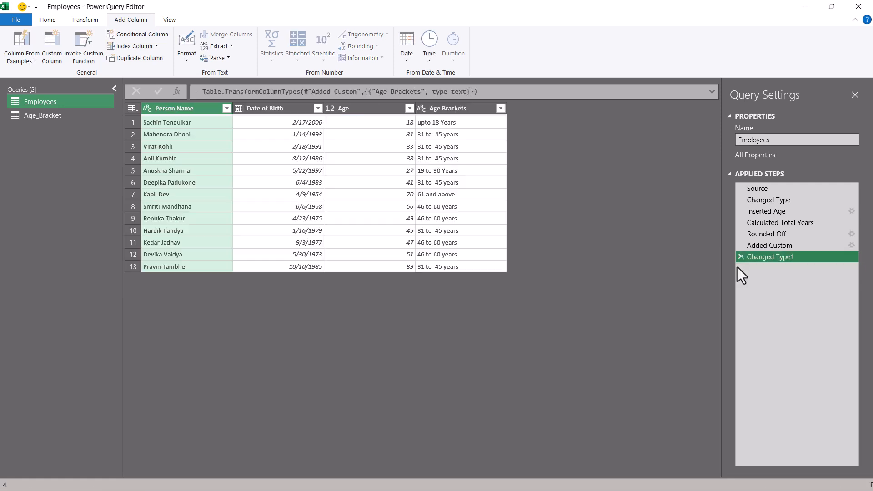